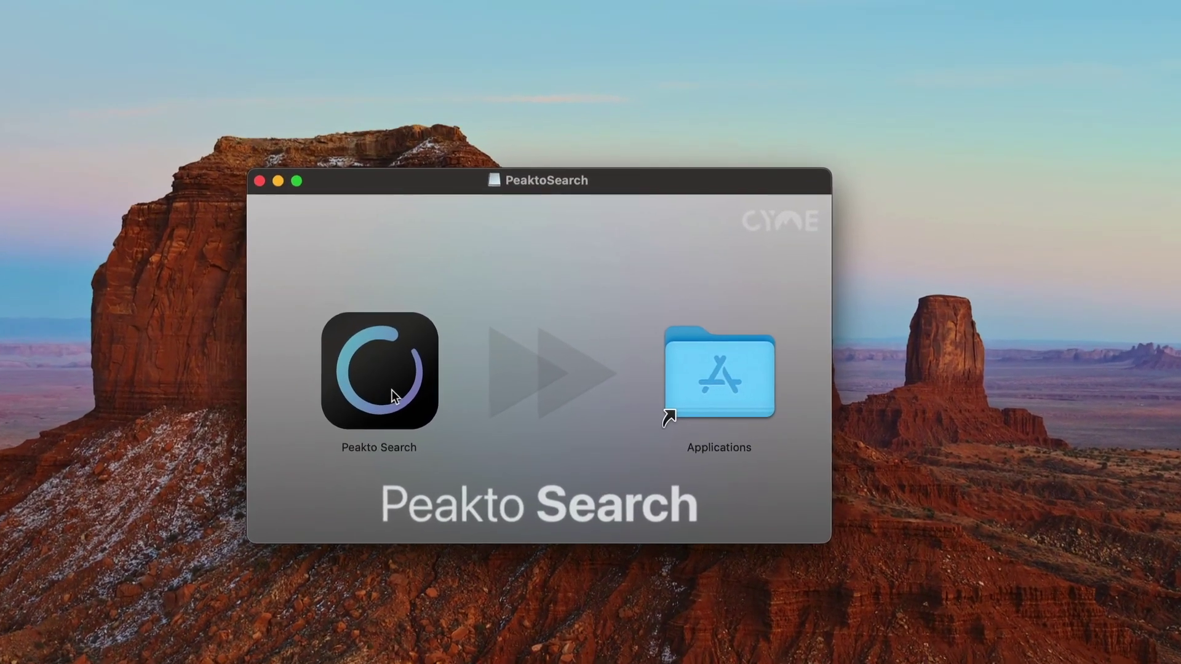
Copy Peakto Search from the disk image into the Applications folder and open Applications
{"action": "left_click_drag", "start_coordinate": [348, 393], "coordinate": [778, 400]}
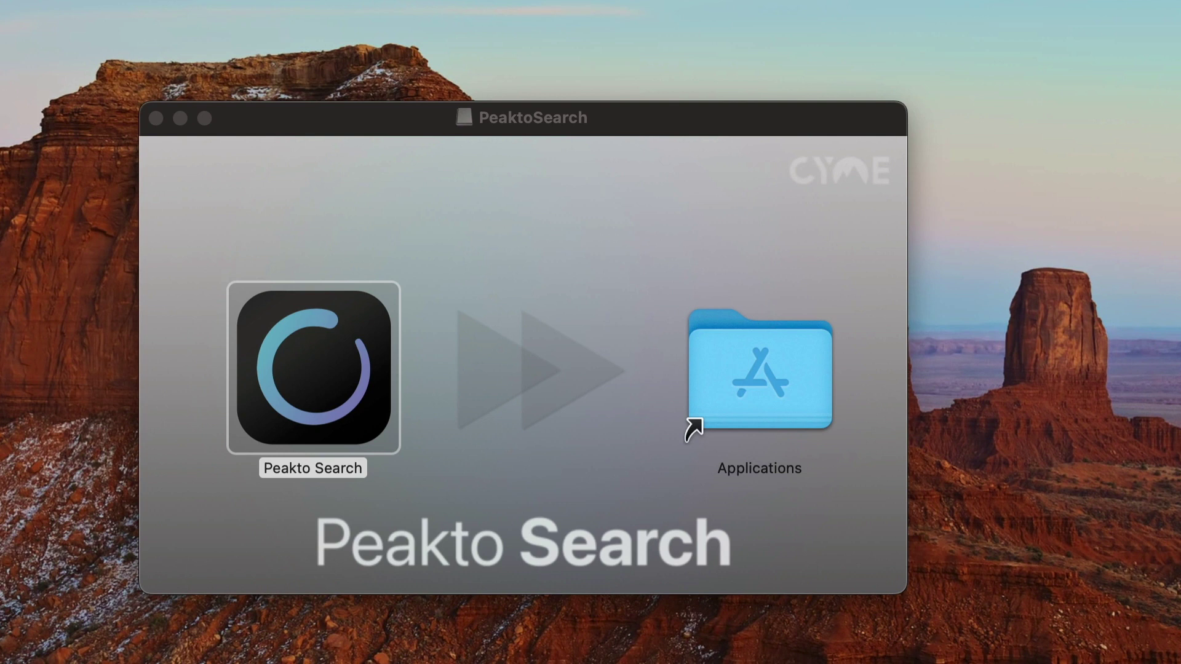
{"action": "double_click", "coordinate": [743, 376]}
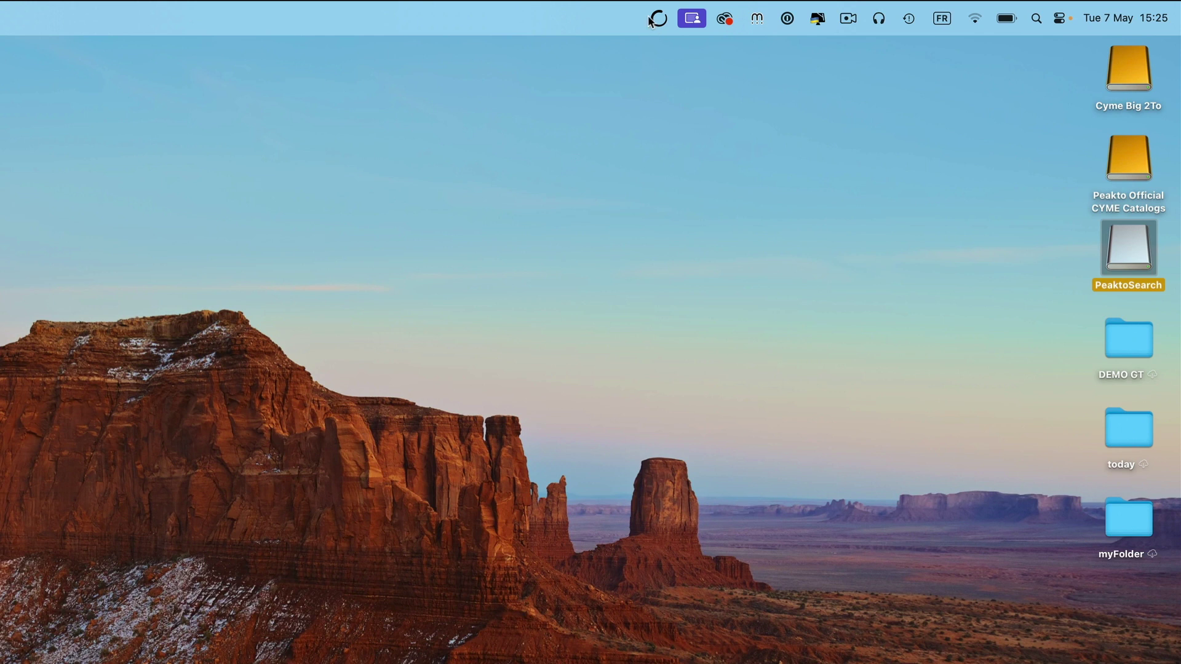
Add the Venise catalog from Peakto Official CYME Catalogs > #REFERENCE CATALOGS > C1 as the first catalog
{"action": "left_click", "coordinate": [659, 18]}
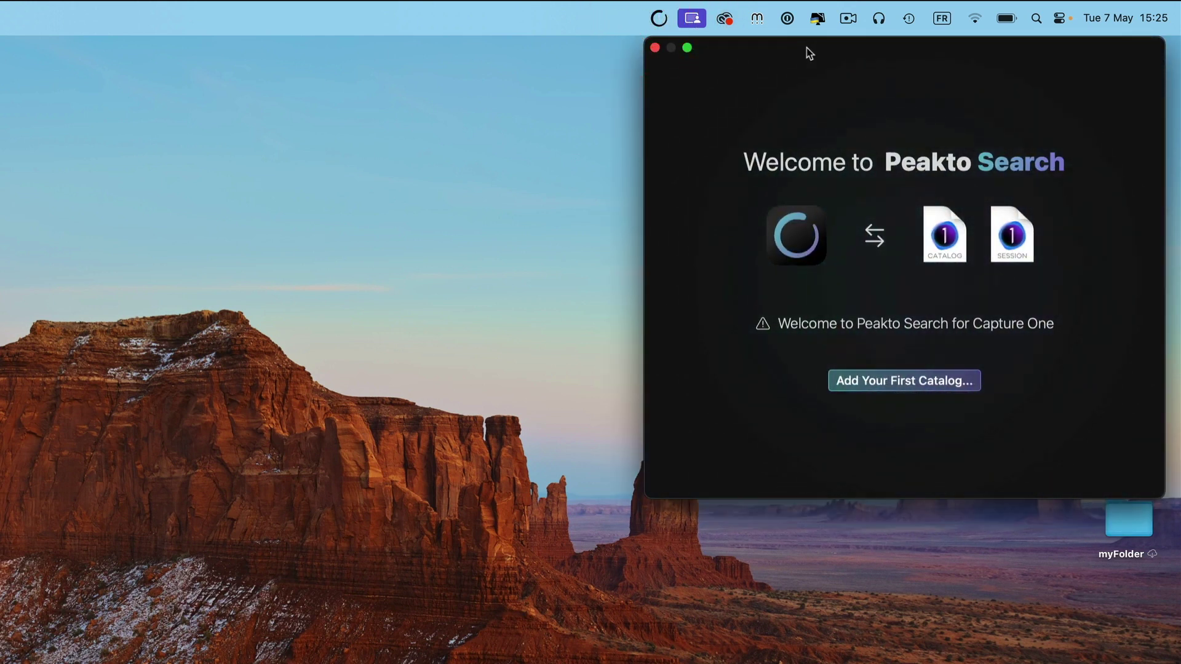
{"action": "left_click_drag", "start_coordinate": [806, 48], "coordinate": [315, 188]}
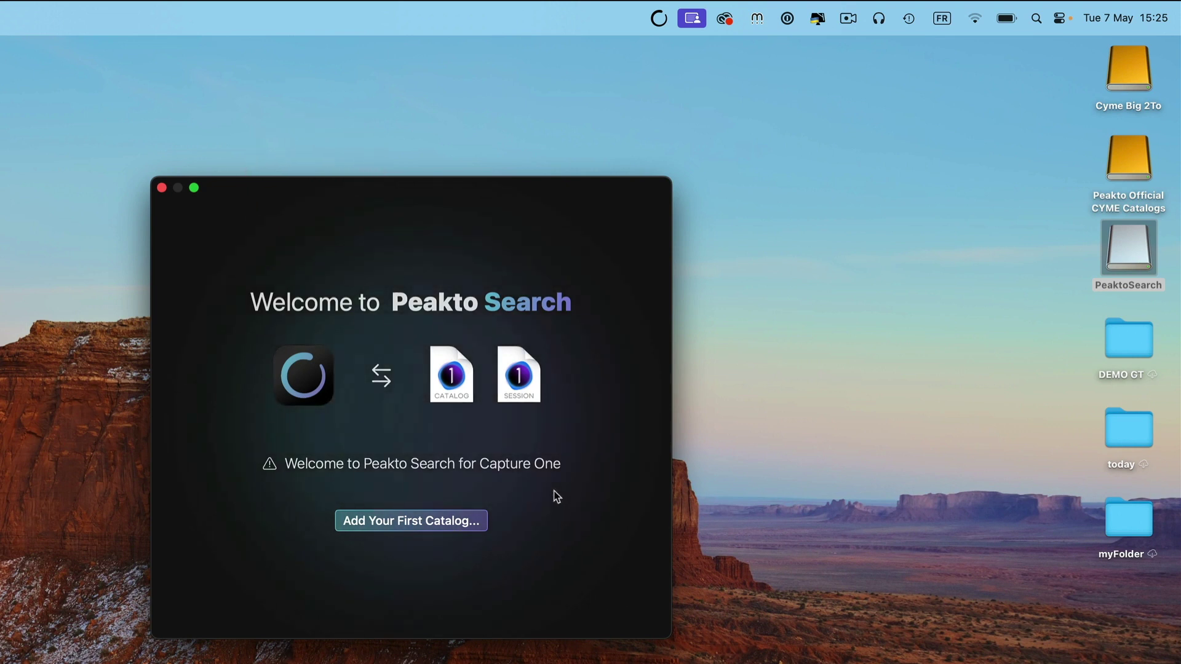
{"action": "left_click", "coordinate": [409, 526]}
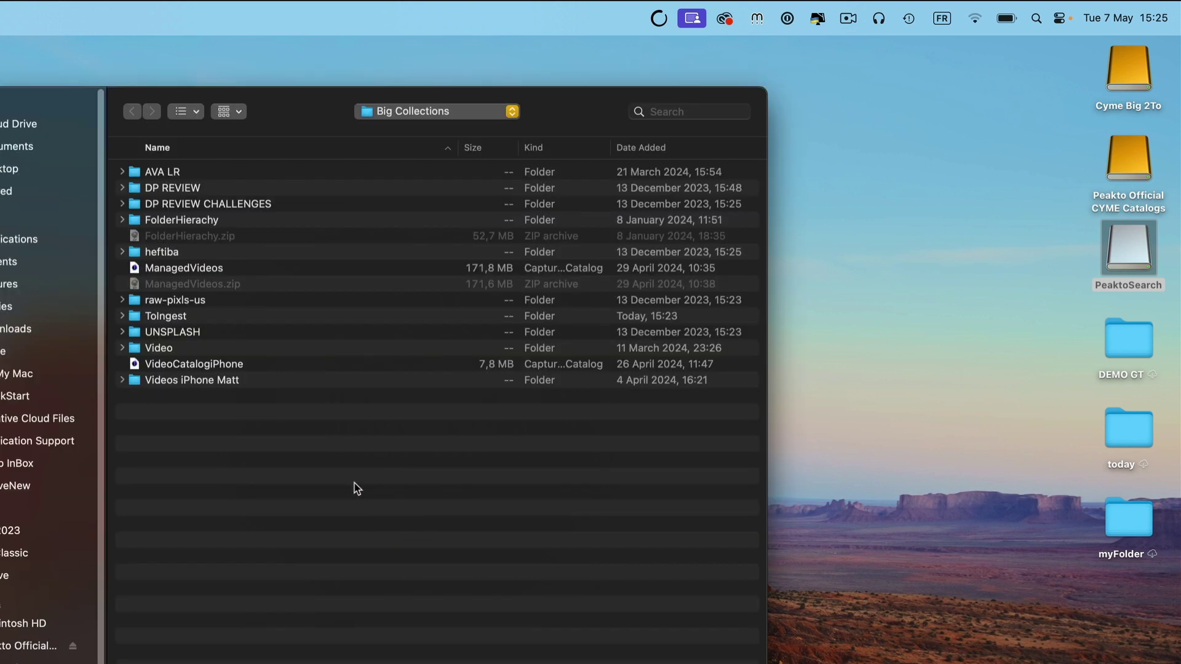
{"action": "left_click", "coordinate": [20, 649]}
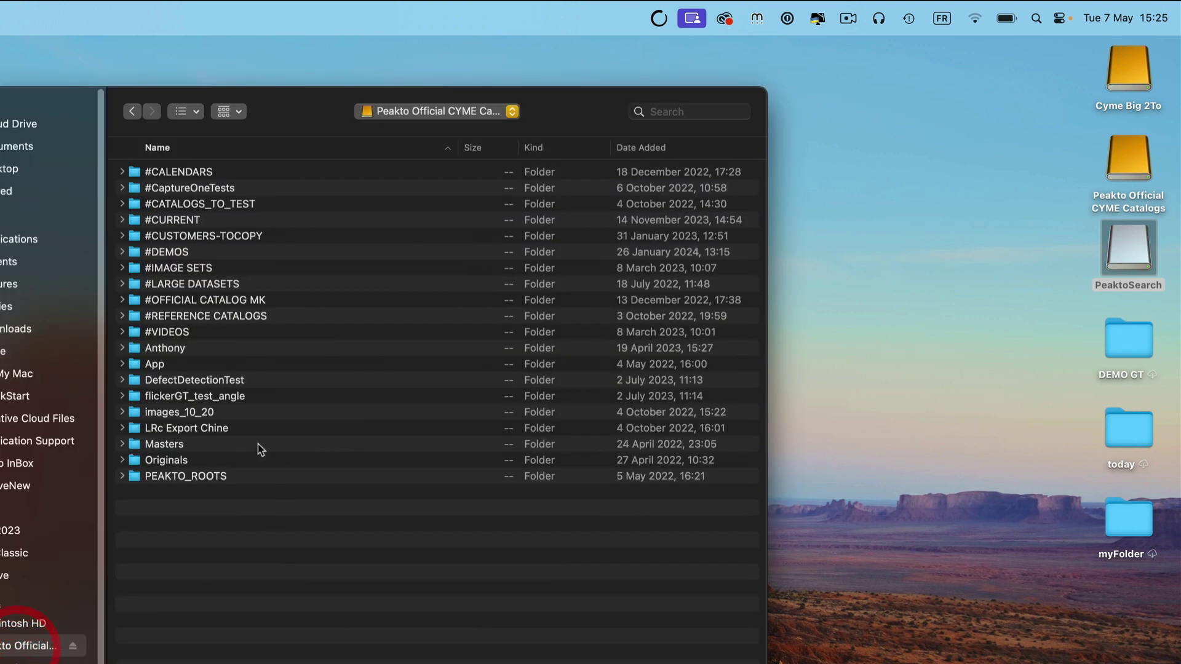
{"action": "double_click", "coordinate": [196, 314]}
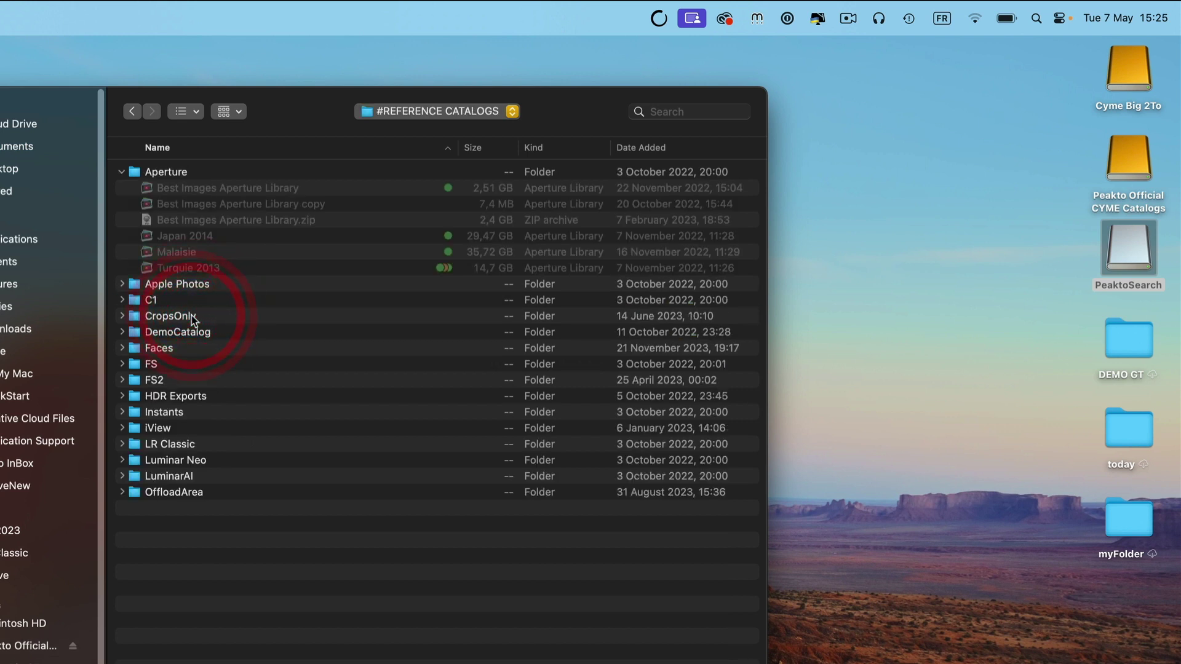
{"action": "double_click", "coordinate": [157, 300]}
{"action": "left_click", "coordinate": [159, 333]}
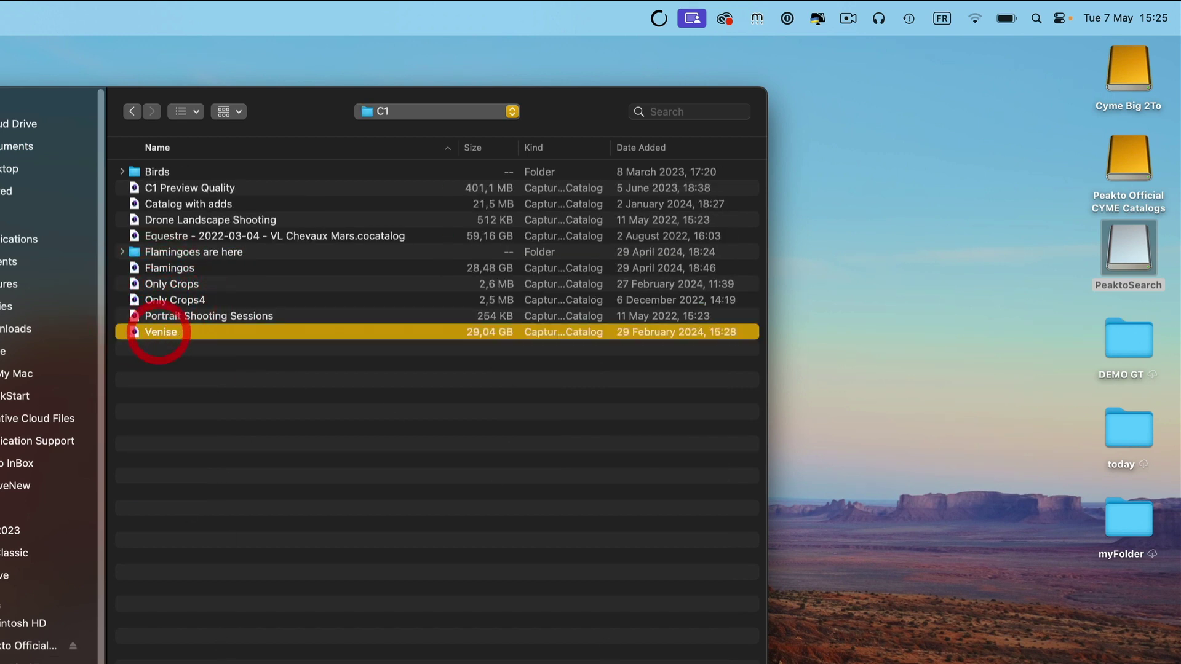
{"action": "key", "text": "Return"}
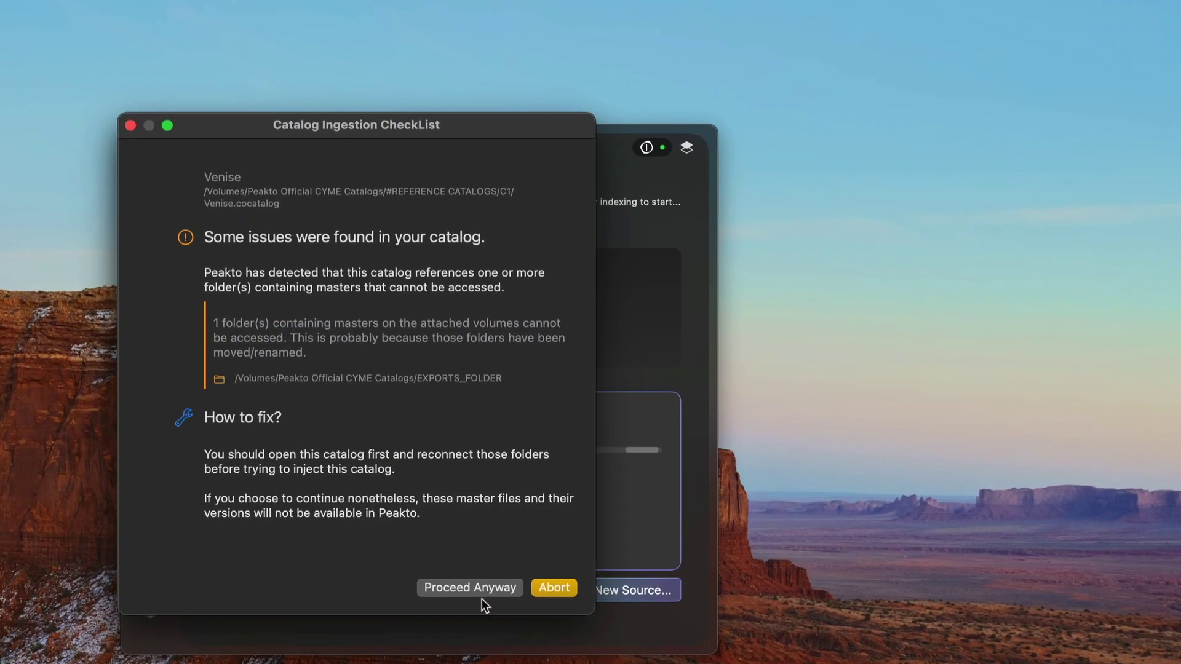
Index Venise despite its inaccessible masters folder, then drag the Heftiba catalog onto Indexed Sources
{"action": "left_click", "coordinate": [481, 594]}
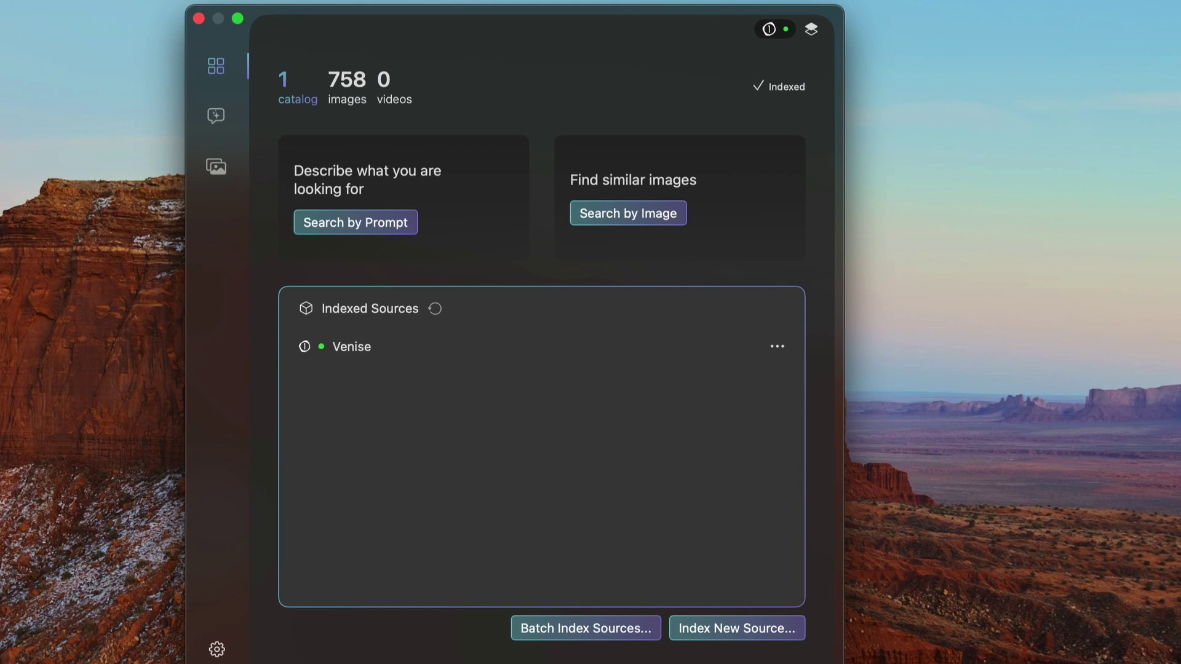
{"action": "key", "text": "super+Tab"}
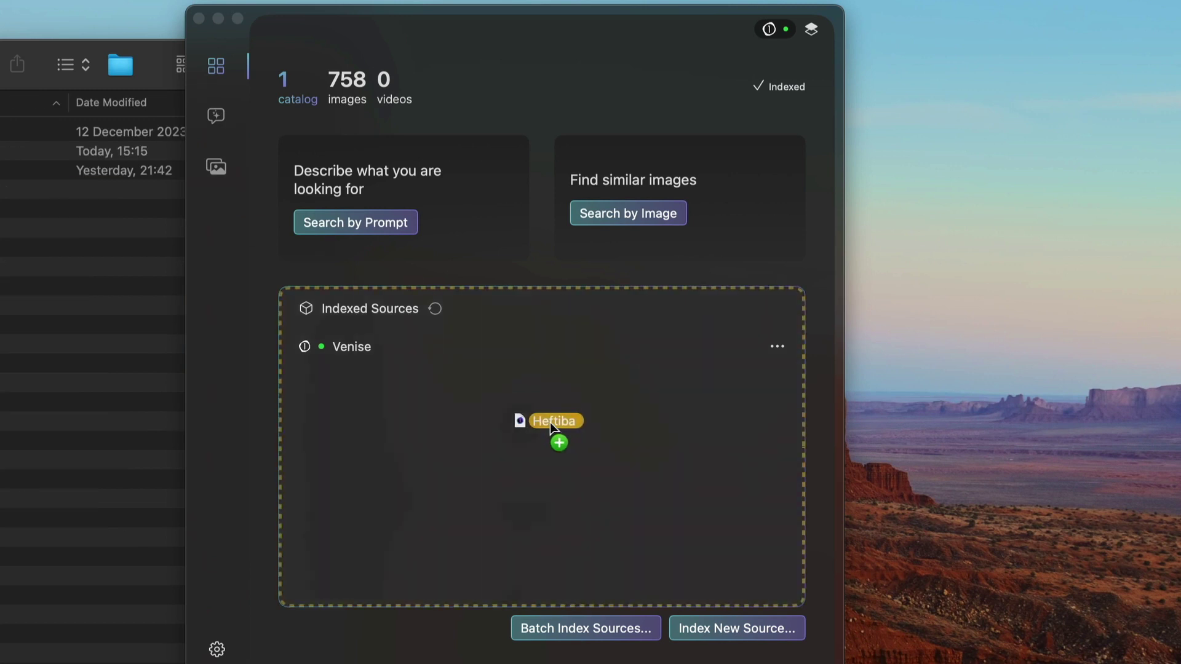
{"action": "left_click_drag", "start_coordinate": [550, 423], "coordinate": [504, 381]}
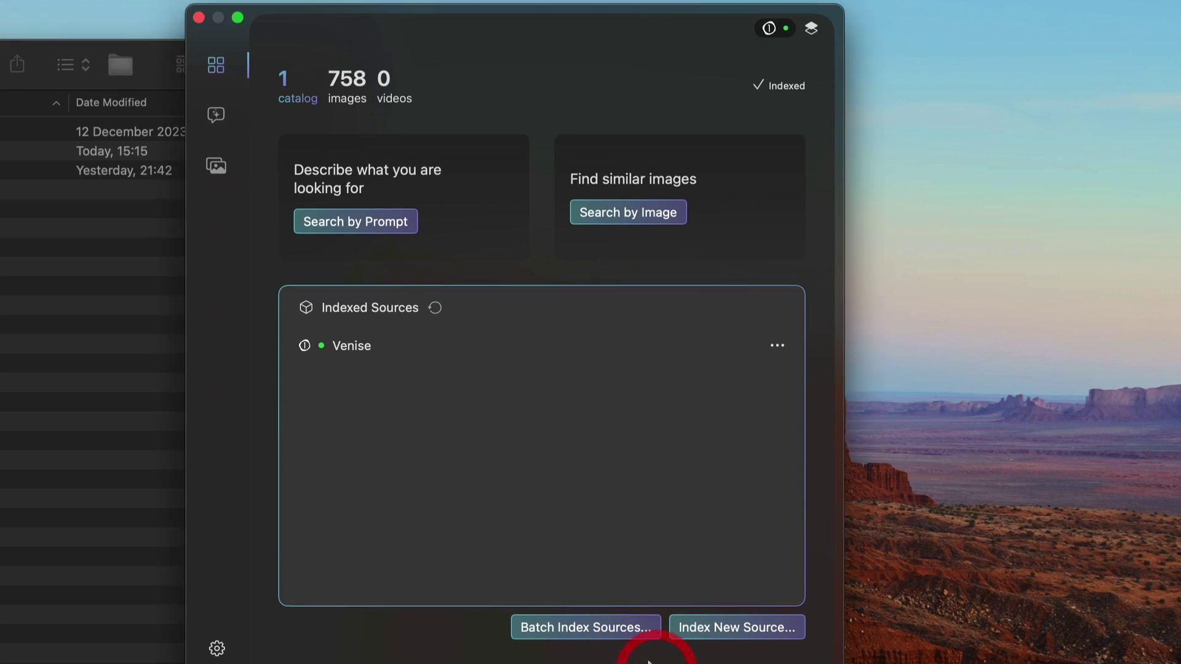
Batch-index the DPReview Referenced, Heftiba and Video Catalog catalogs from the ToIngest folder
{"action": "left_click", "coordinate": [580, 633]}
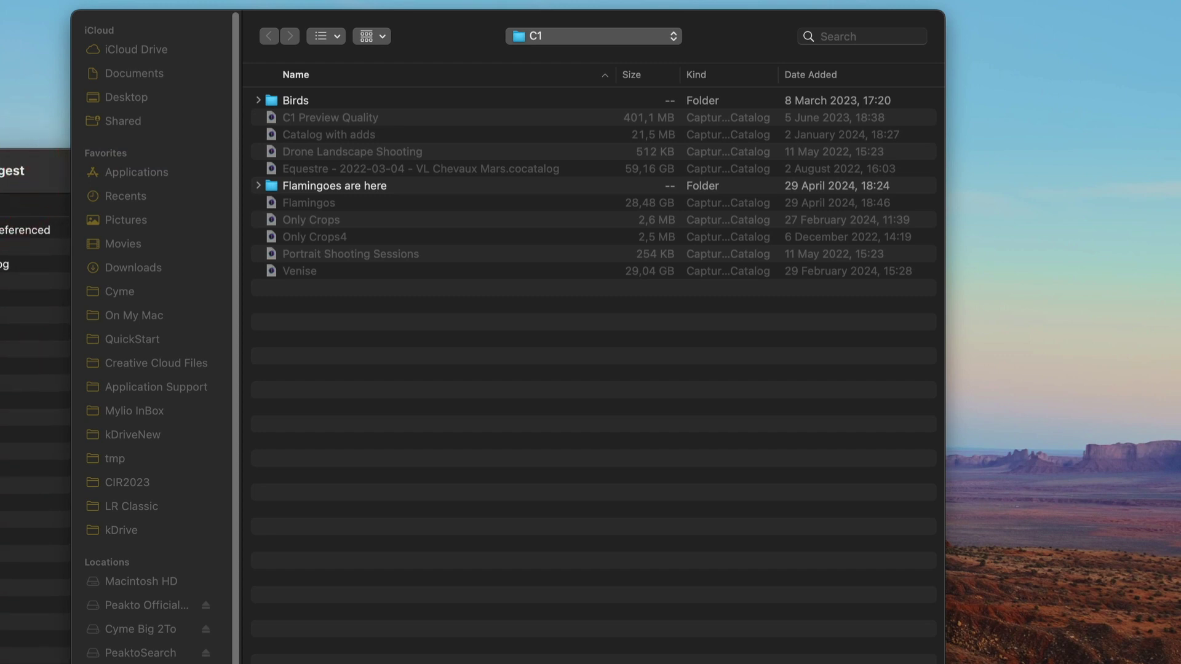
{"action": "left_click_drag", "start_coordinate": [3, 170], "coordinate": [428, 339]}
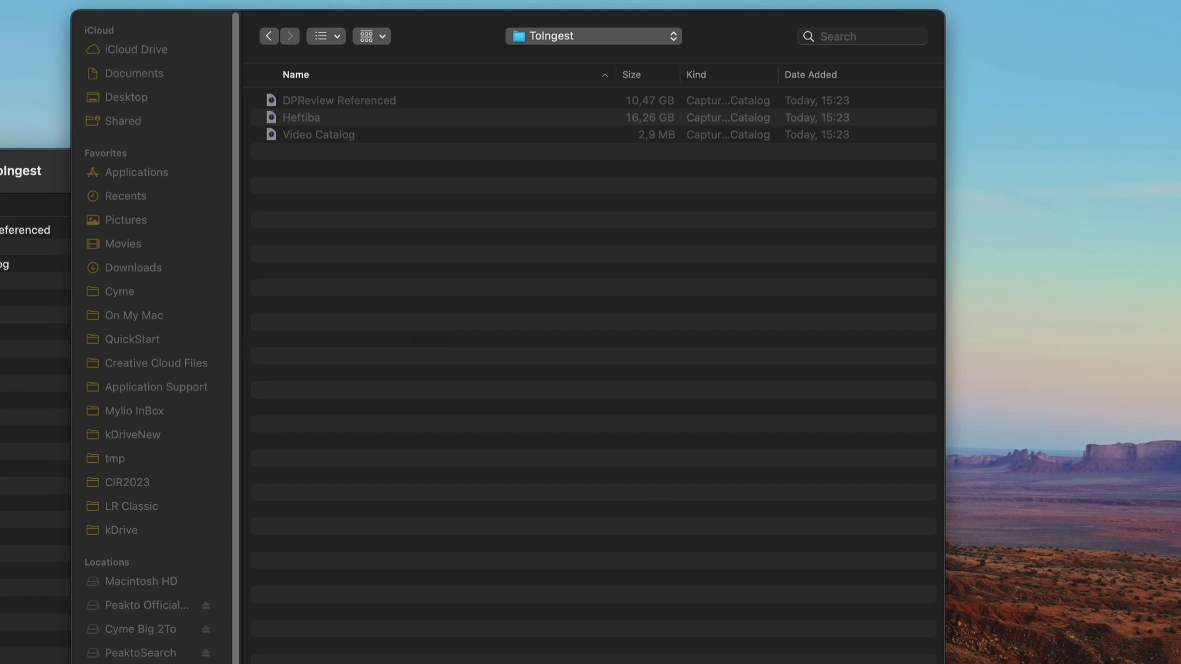
{"action": "key", "text": "Return"}
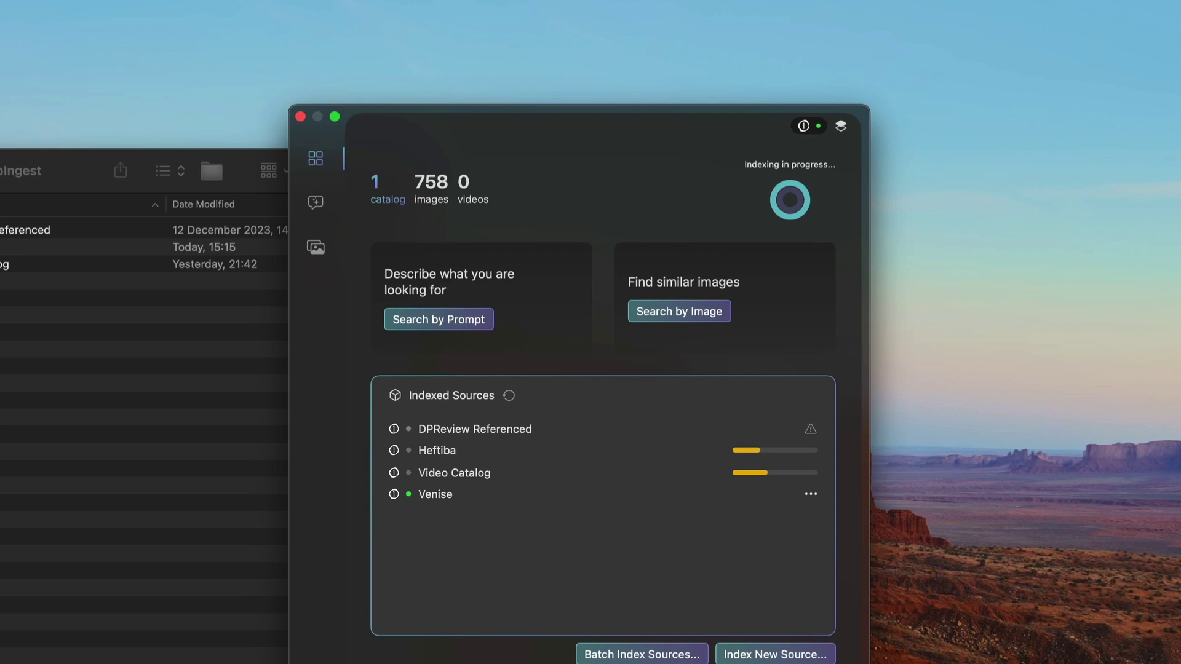
{"action": "key", "text": "super+alt+h"}
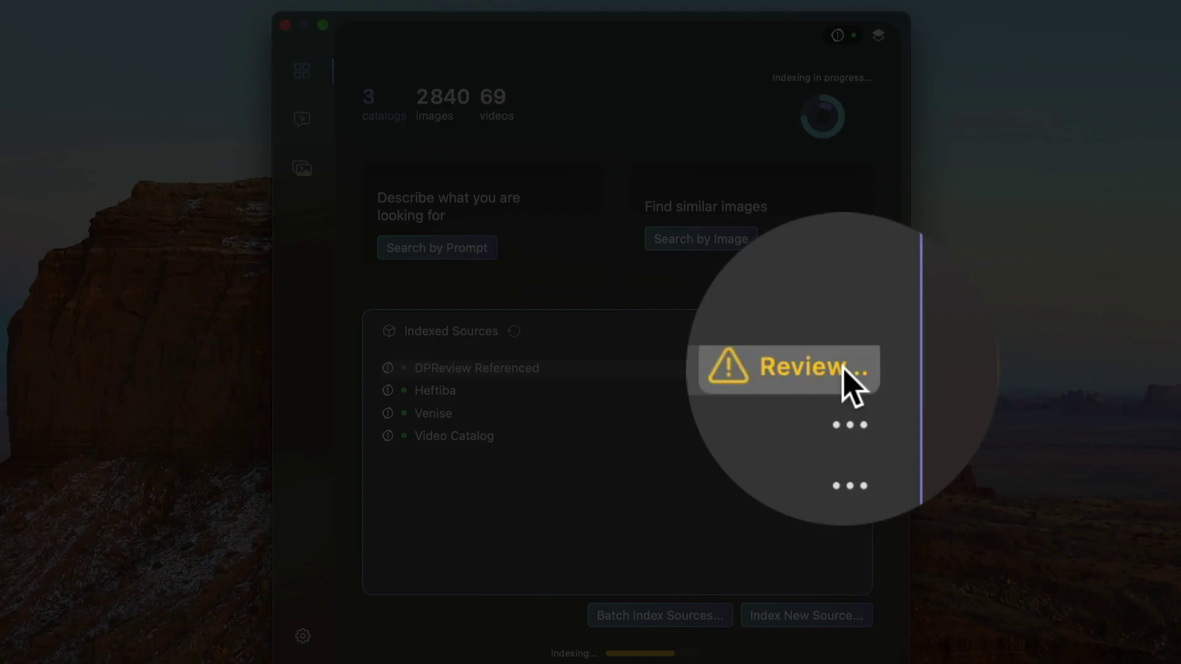
Review the DPReview Referenced warning and proceed anyway to index it as the fourth catalog
{"action": "left_click", "coordinate": [836, 369]}
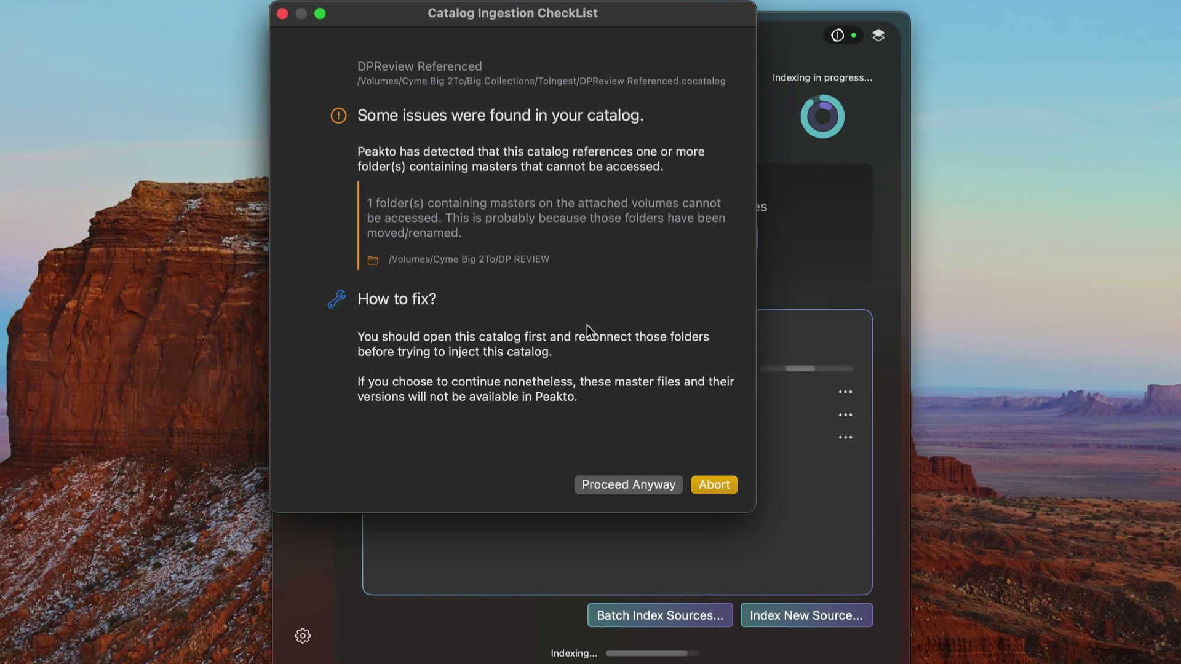
{"action": "left_click", "coordinate": [620, 484]}
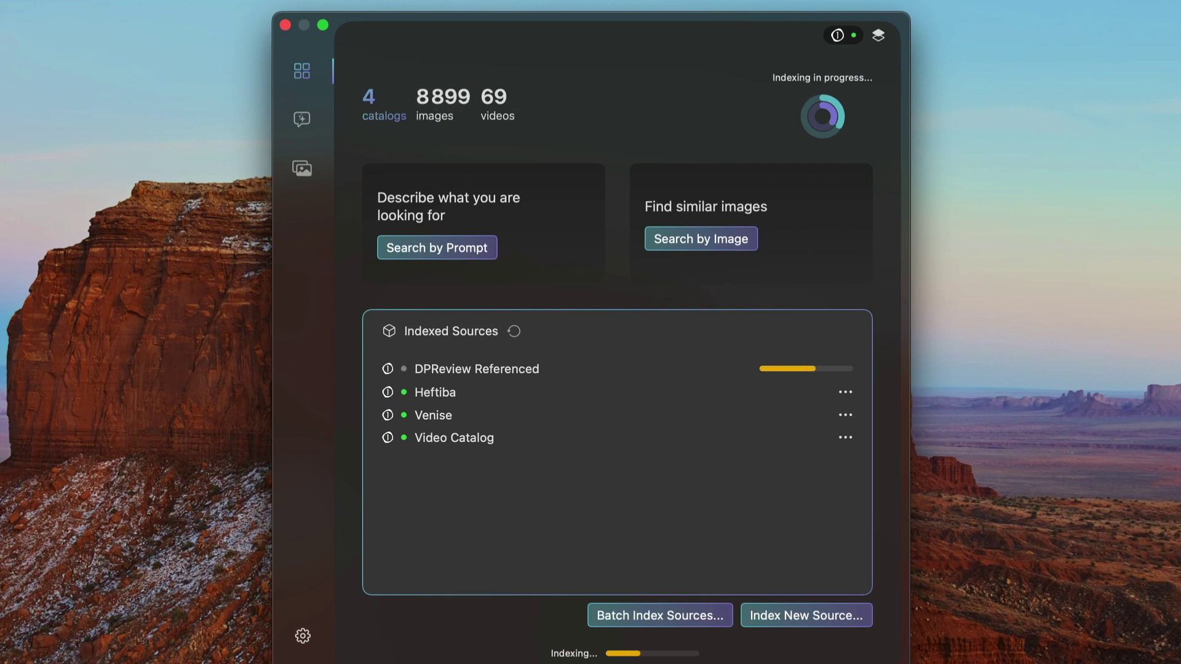
{"action": "key", "text": "super+Tab"}
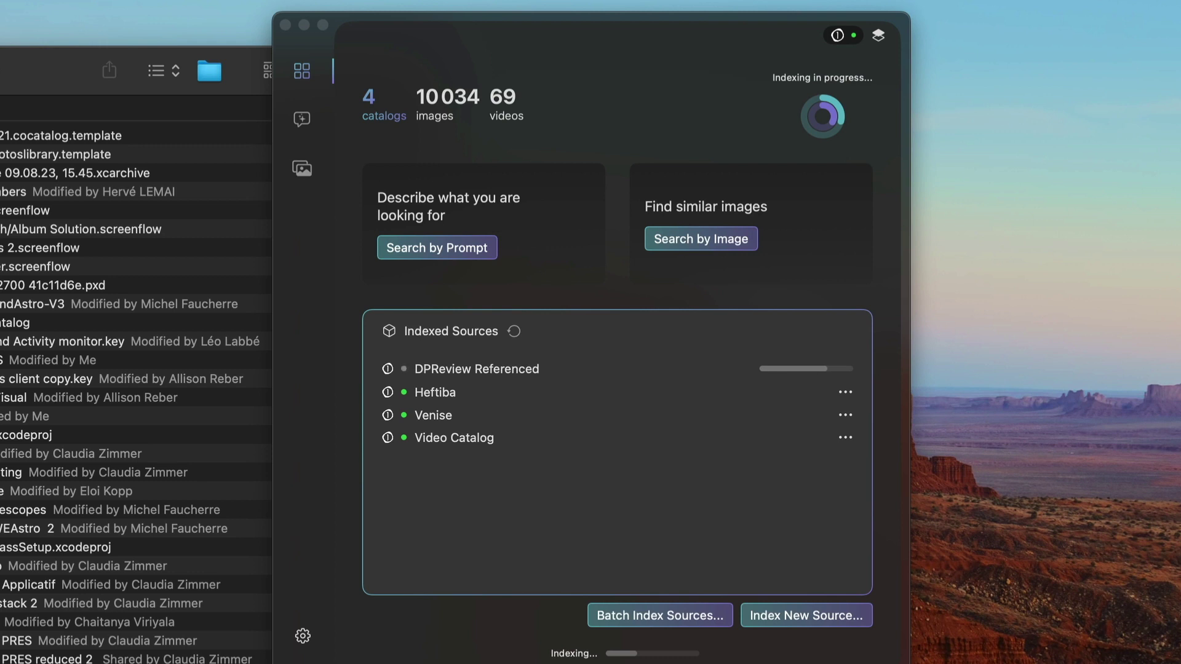
Drag the C1 Session .cosessiondb file from #REFERENCE CATALOGS onto Indexed Sources and hide Finder
{"action": "key", "text": "super+bracketleft"}
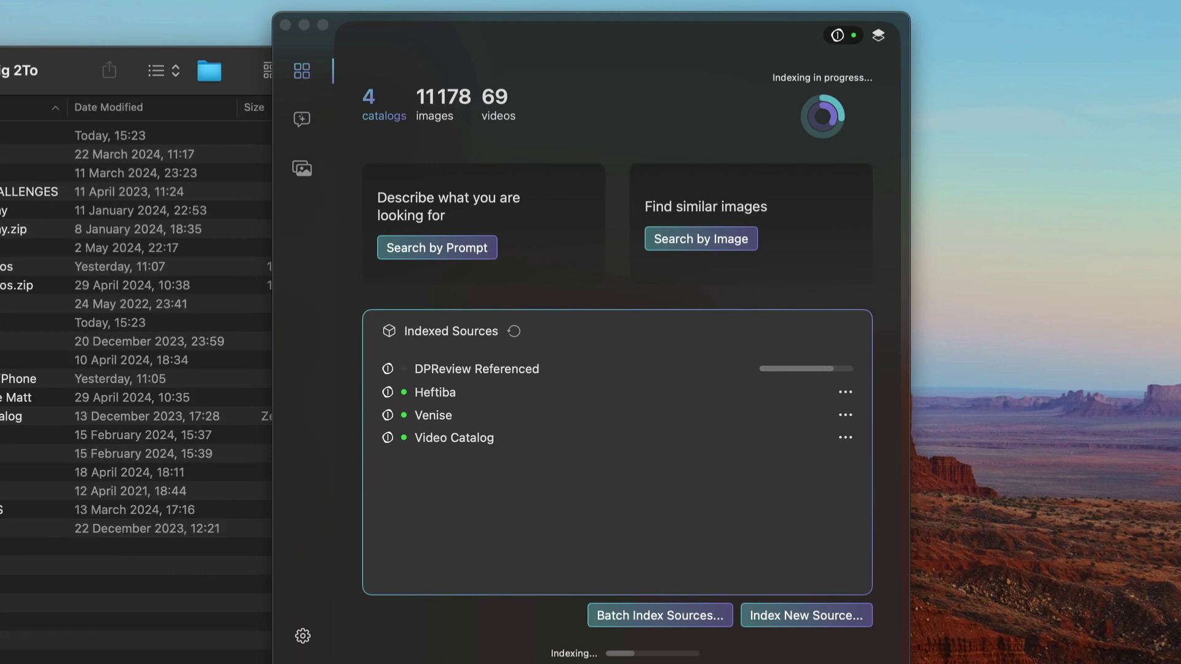
{"action": "key", "text": "super+bracketleft"}
{"action": "left_click", "coordinate": [6, 301]}
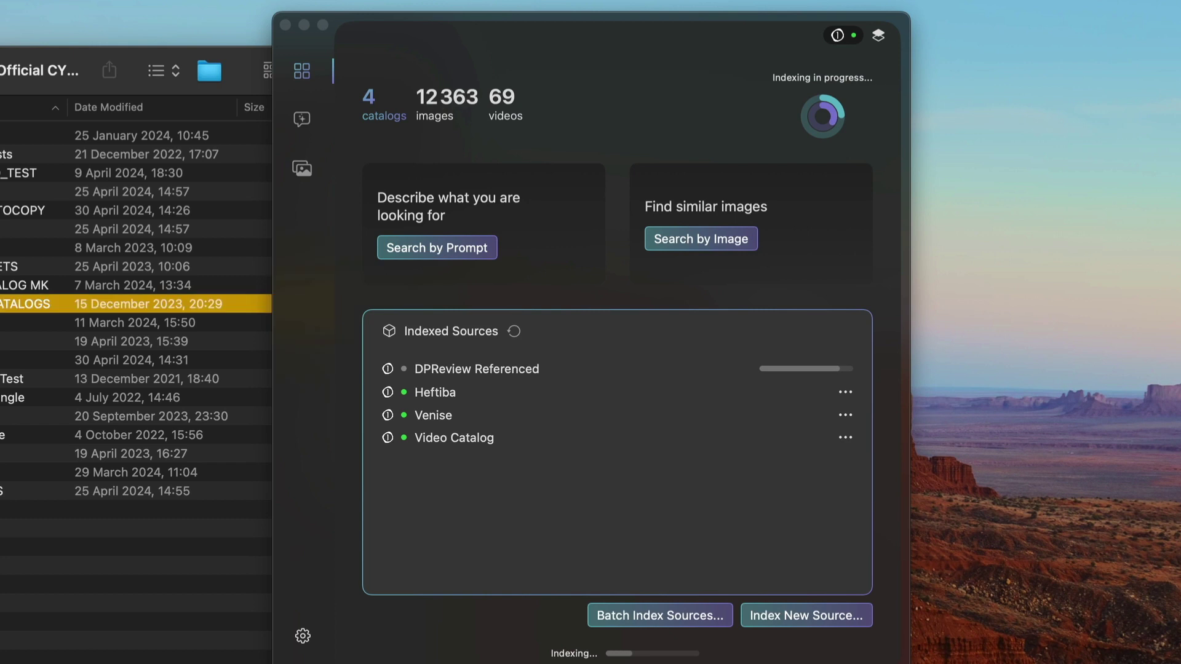
{"action": "double_click", "coordinate": [6, 300]}
{"action": "left_click_drag", "start_coordinate": [46, 267], "coordinate": [491, 410]}
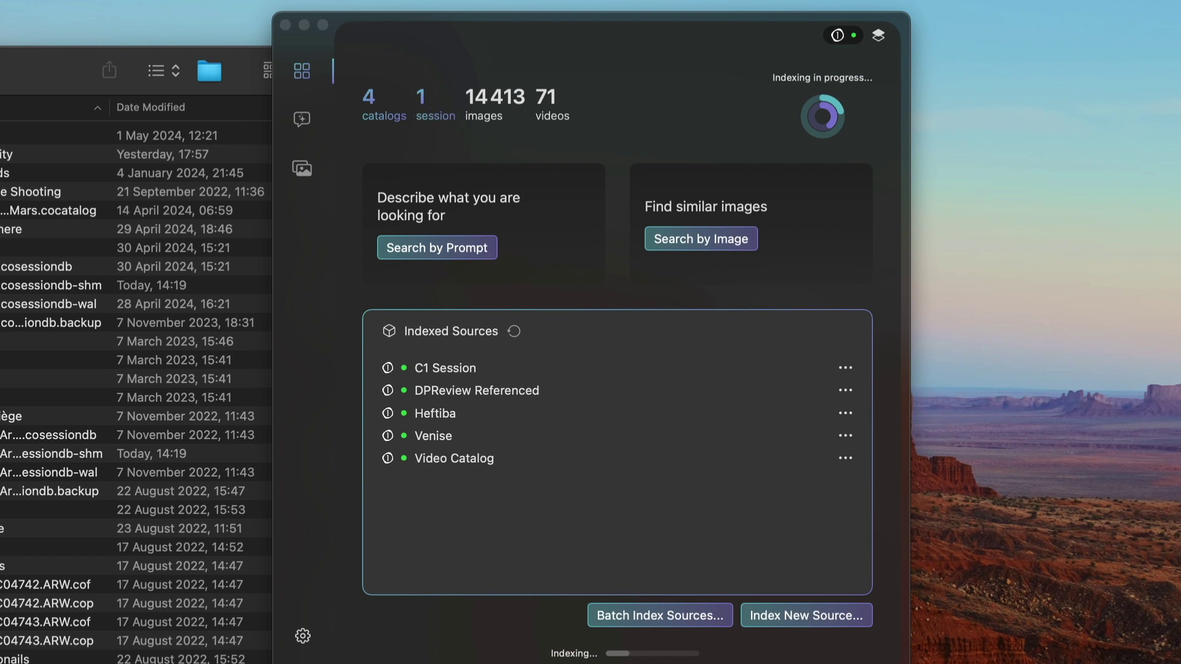
{"action": "key", "text": "super+h"}
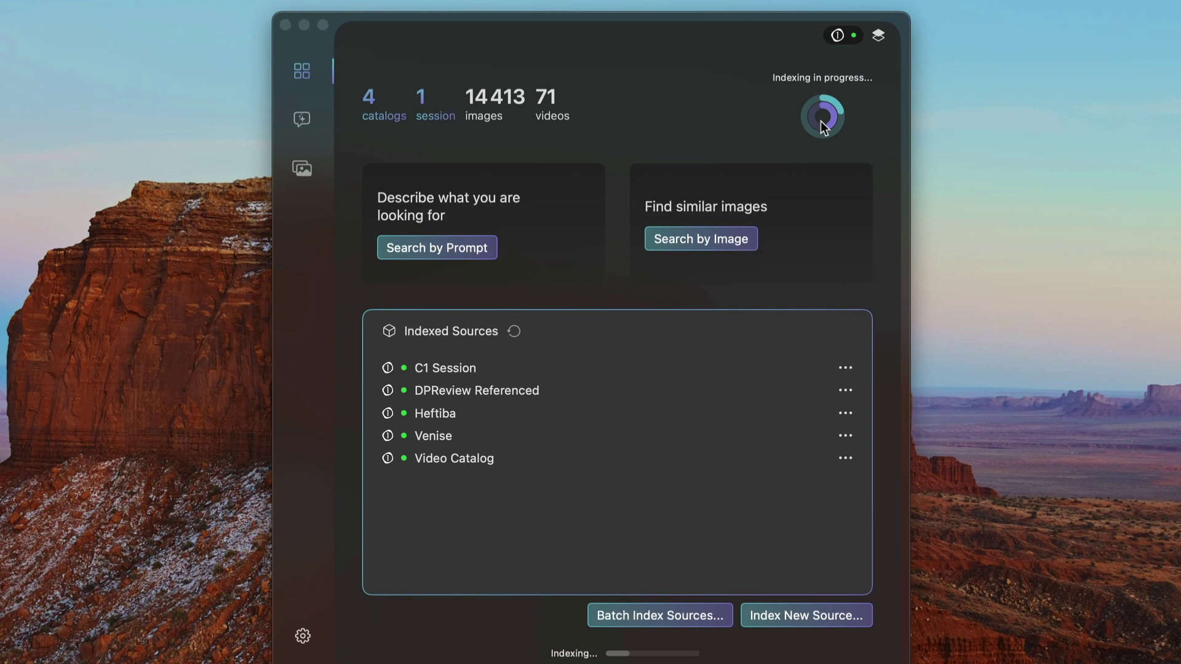
{"action": "mouse_move", "coordinate": [821, 105]}
Run a prompt search for 'canal sunset' and scroll through the matches from each catalog
{"action": "left_click", "coordinate": [303, 121]}
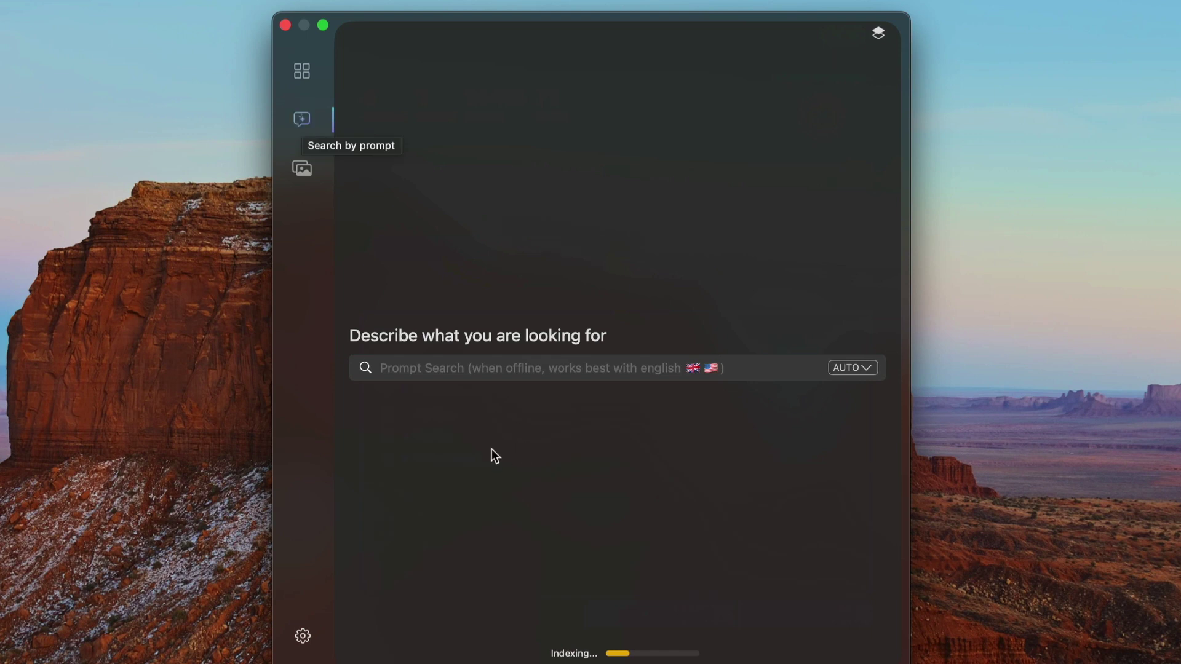
{"action": "left_click", "coordinate": [424, 367]}
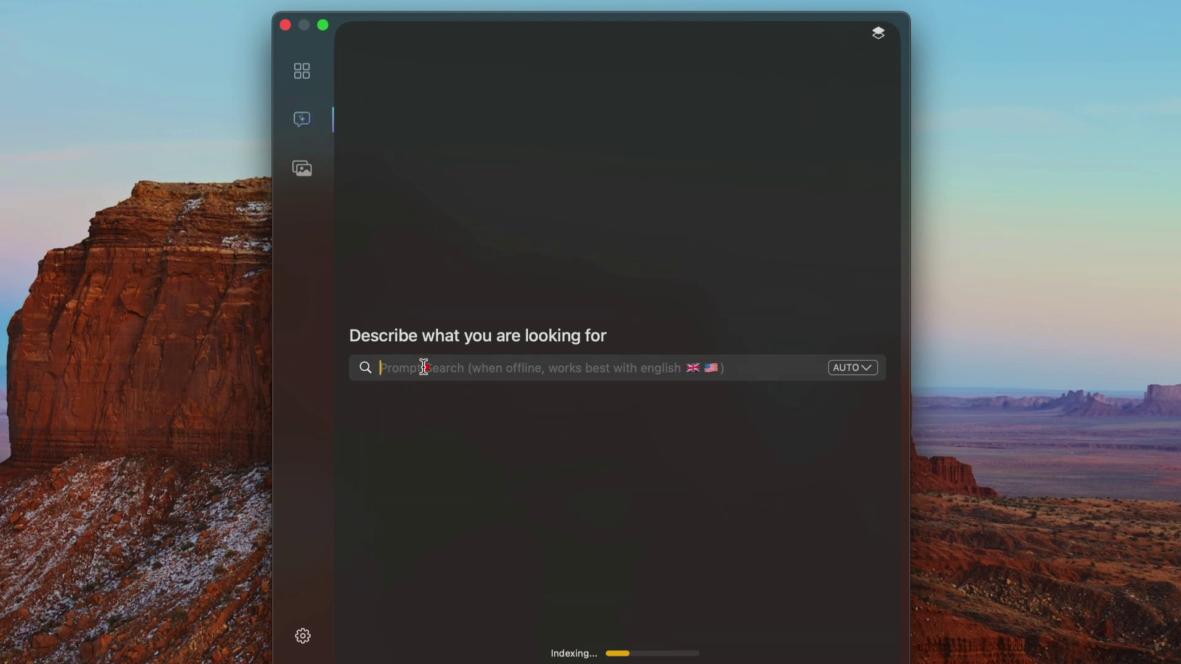
{"action": "type", "text": "cana"}
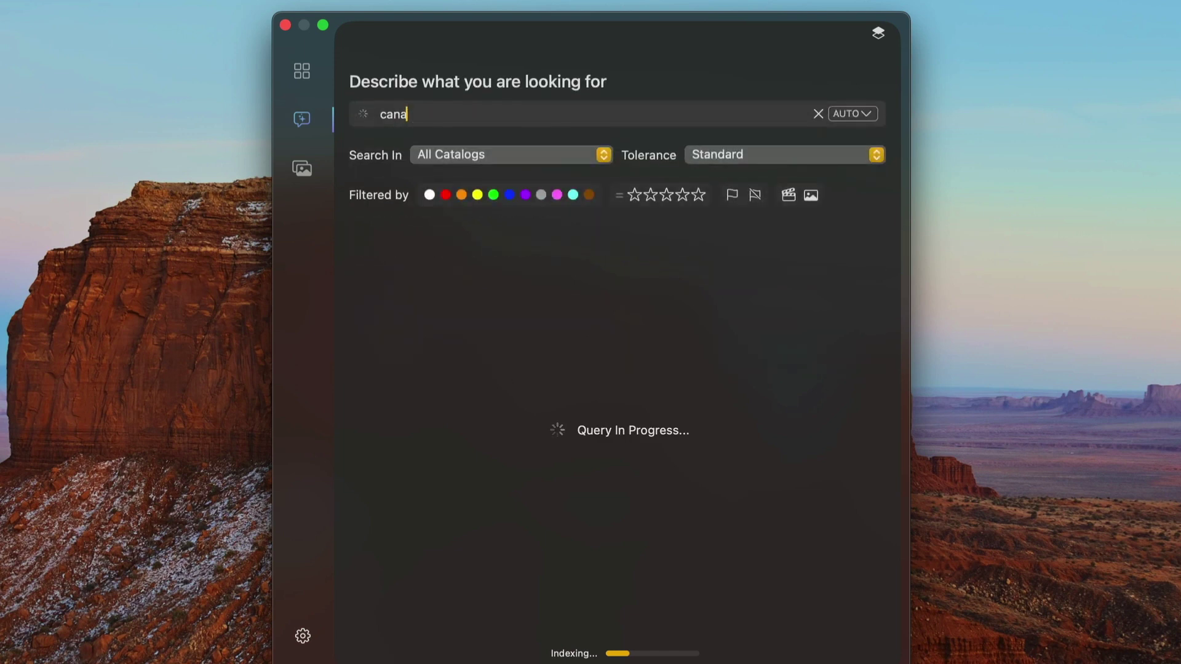
{"action": "type", "text": "l sunset"}
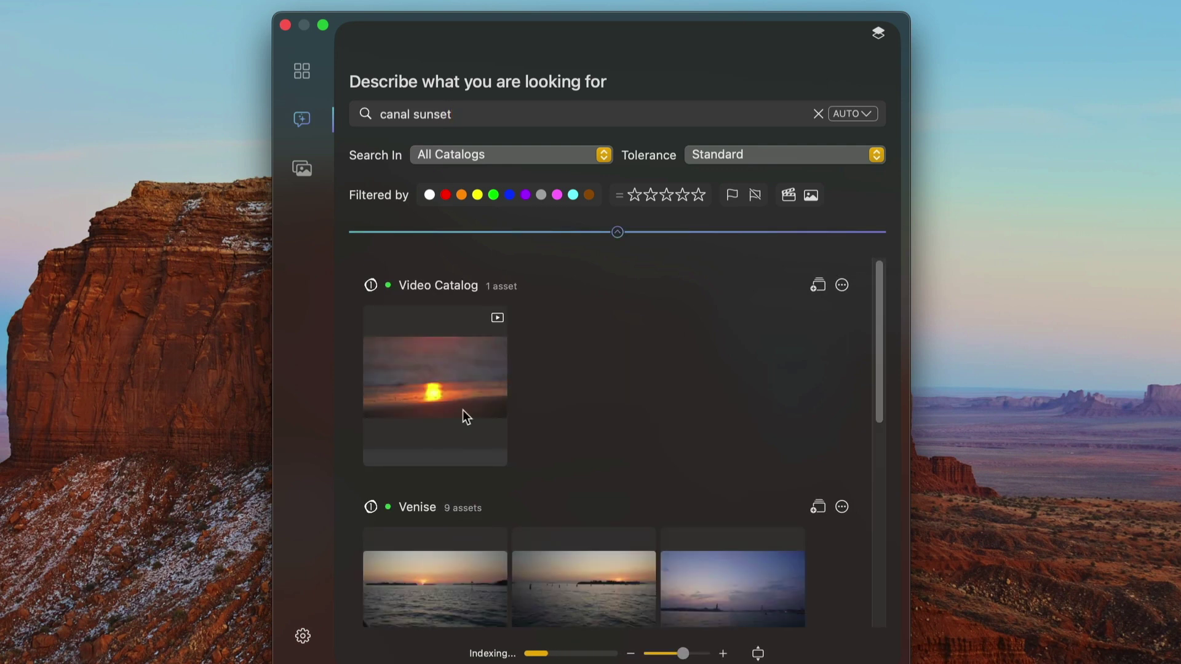
{"action": "scroll", "coordinate": [633, 521], "scroll_direction": "down", "scroll_amount": 10}
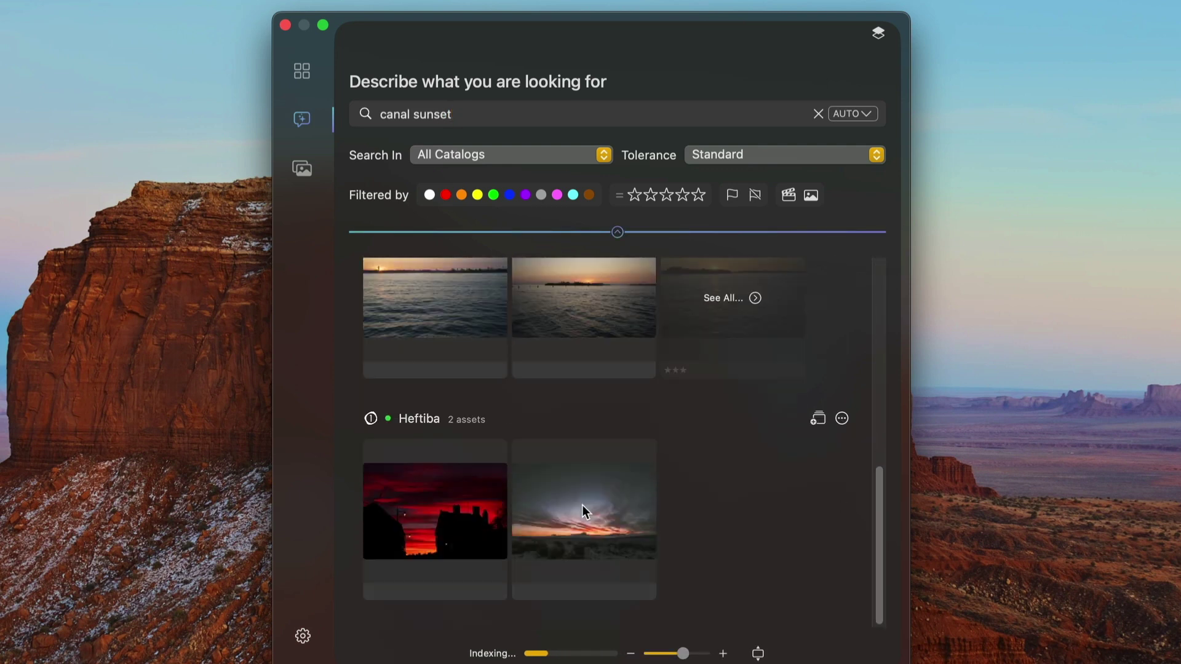
{"action": "scroll", "coordinate": [583, 505], "scroll_direction": "up", "scroll_amount": 10}
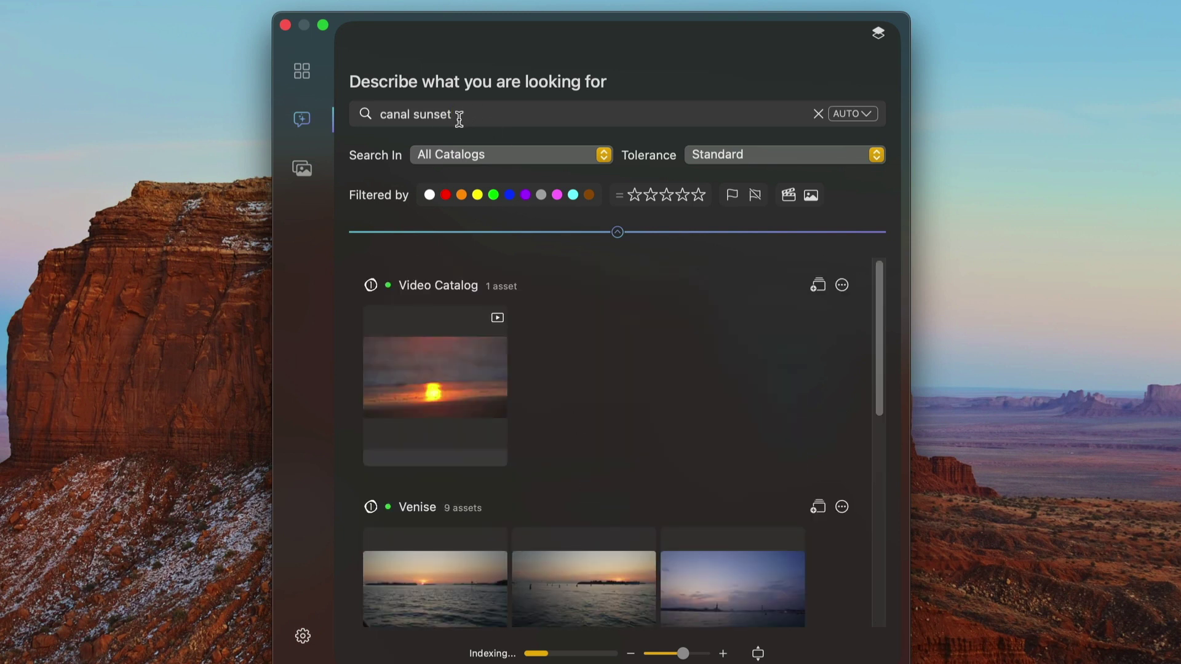
Change the search to 'canal boats', widen results to four columns, and open the first Venise photo in Capture One
{"action": "double_click", "coordinate": [437, 116]}
{"action": "type", "text": "boats"}
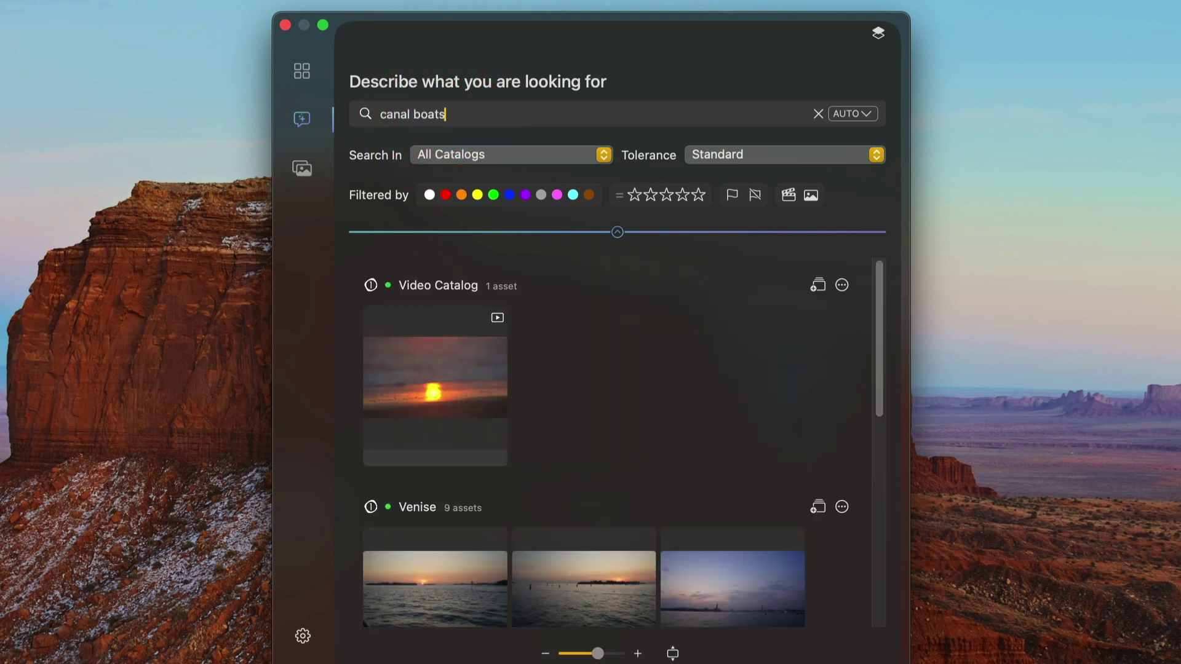
{"action": "key", "text": "Return"}
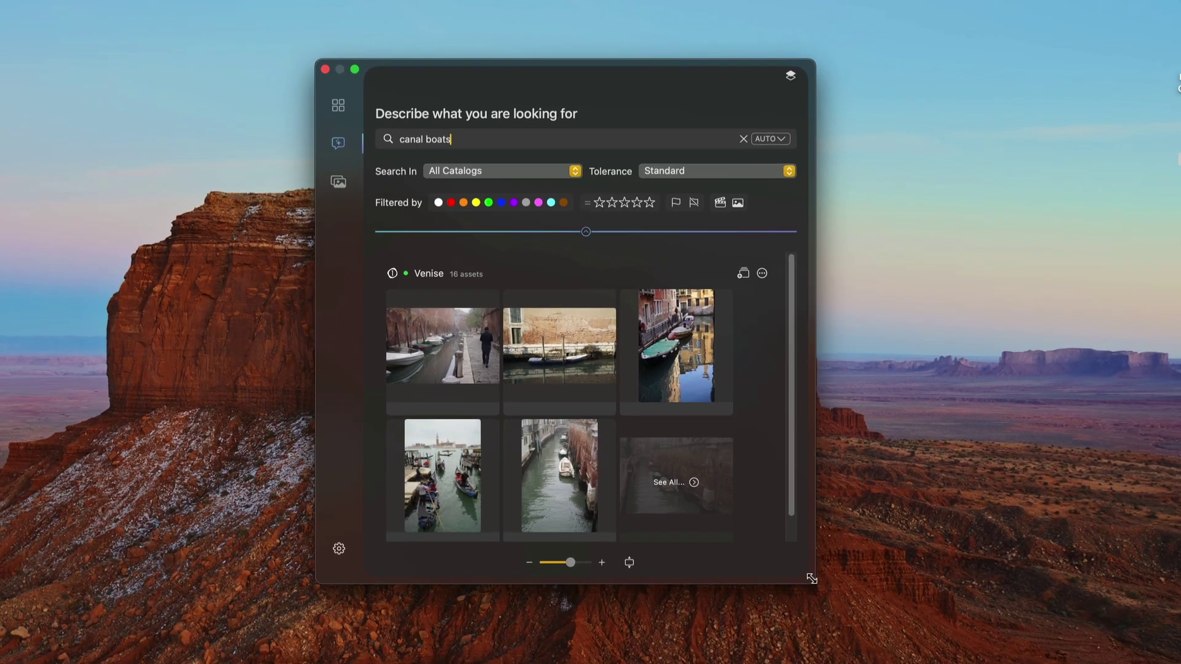
{"action": "left_click_drag", "start_coordinate": [909, 663], "coordinate": [988, 663]}
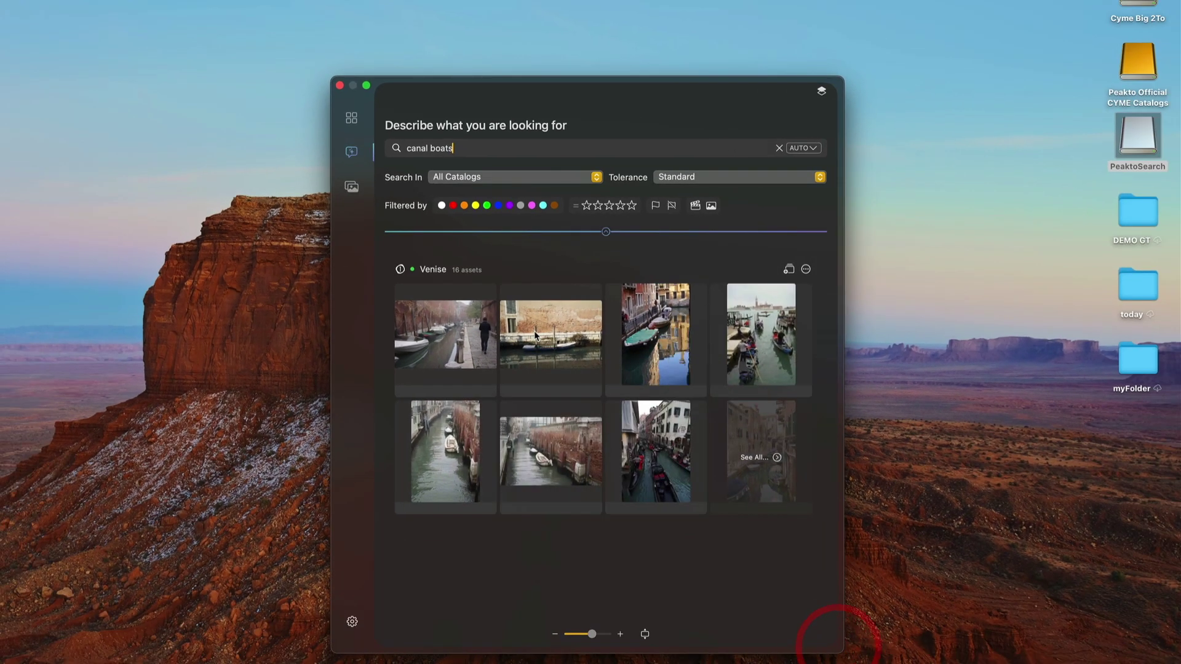
{"action": "double_click", "coordinate": [435, 324]}
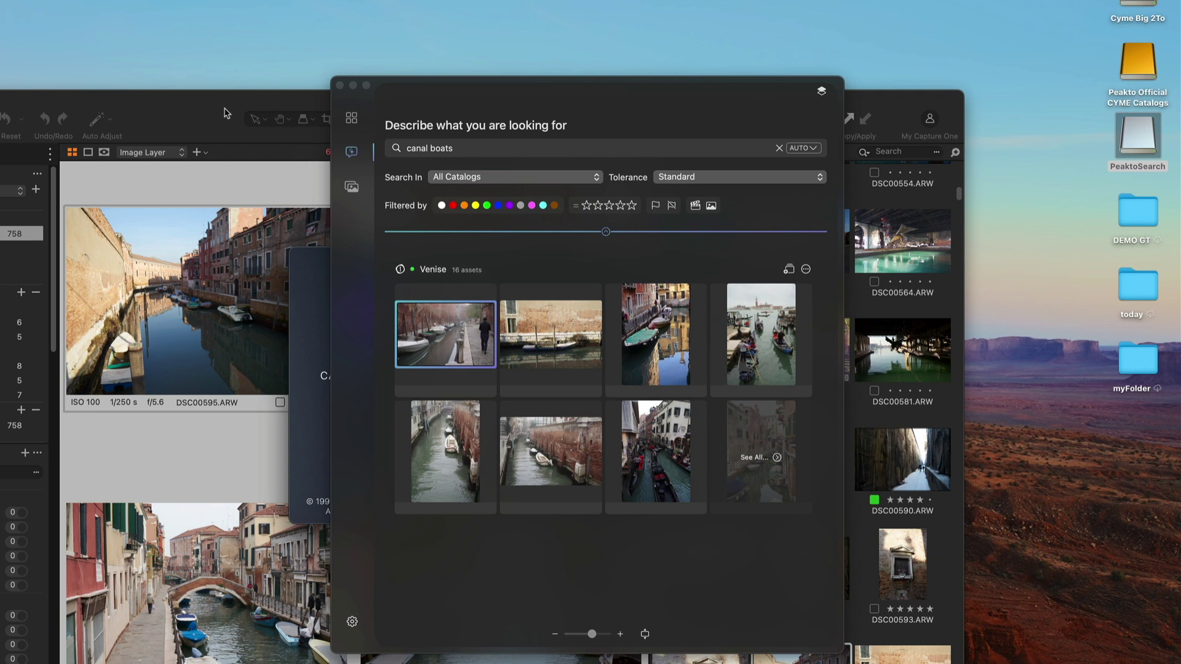
Preview the brick-wall, narrow-canal and other canal boat results in Capture One, returning to the first photo
{"action": "left_click", "coordinate": [455, 86]}
{"action": "left_click_drag", "start_coordinate": [455, 87], "coordinate": [555, 32]}
{"action": "left_click", "coordinate": [646, 272]}
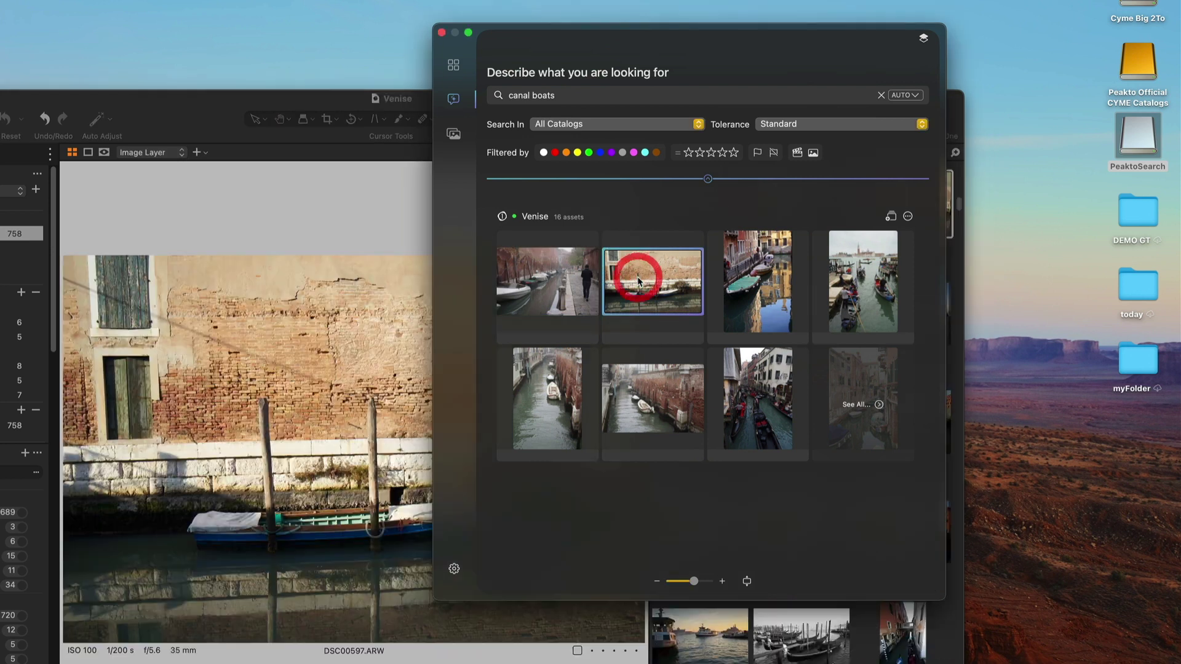
{"action": "left_click", "coordinate": [638, 409]}
{"action": "left_click", "coordinate": [545, 396]}
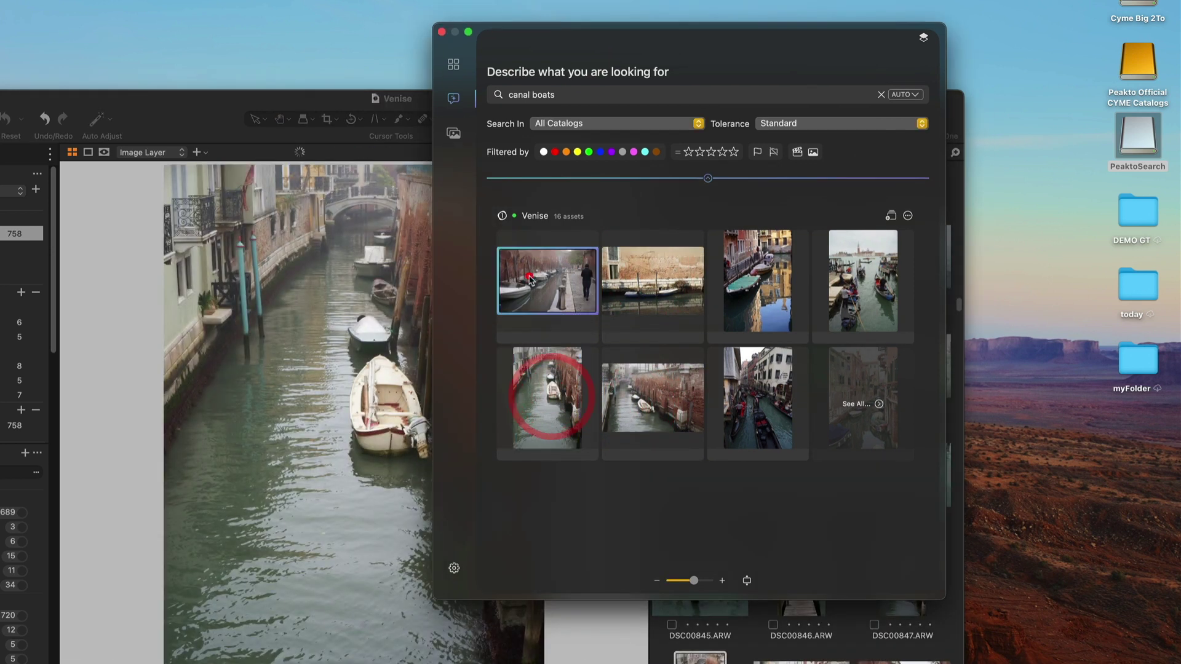
{"action": "left_click", "coordinate": [532, 277]}
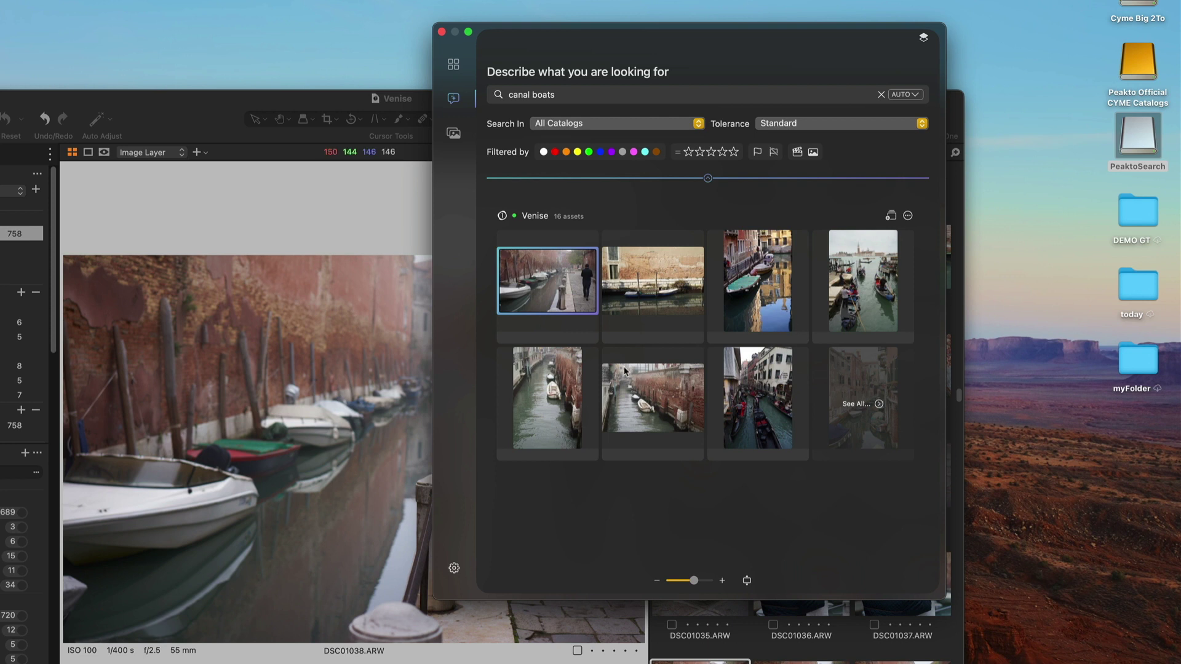
Add the brick-wall, gondola and reflected canal photos to the selection to show four together
{"action": "left_click_drag", "start_coordinate": [588, 33], "coordinate": [629, 48]}
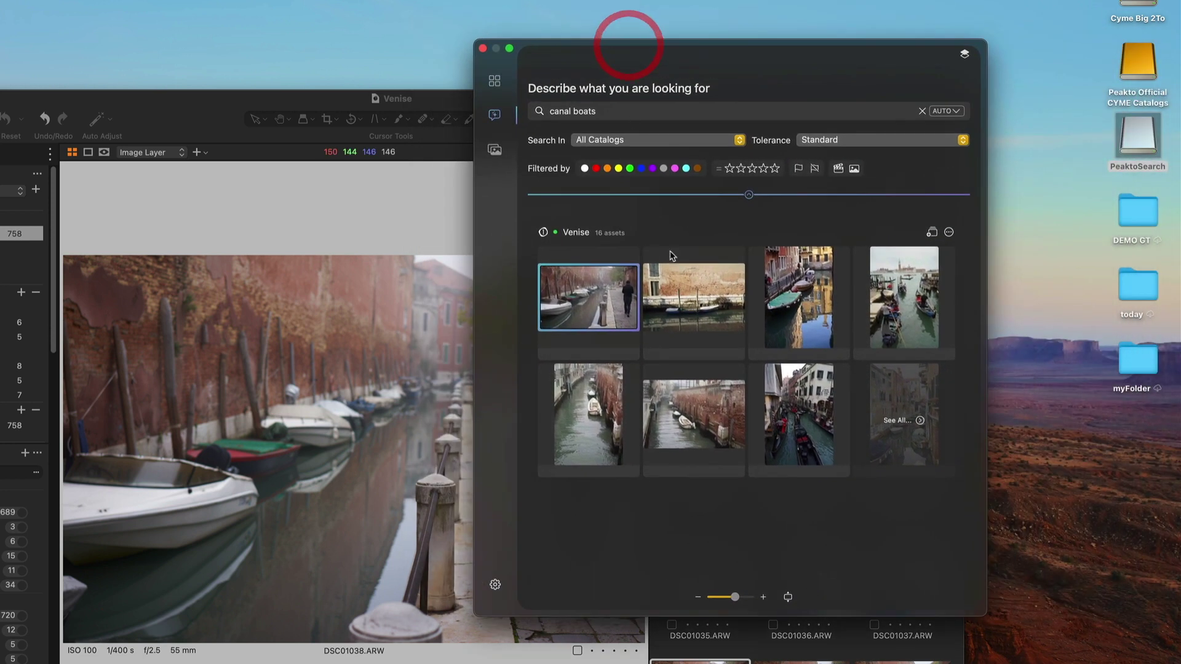
{"action": "left_click", "coordinate": [683, 290], "text": "super"}
{"action": "left_click", "coordinate": [883, 302], "text": "super"}
{"action": "left_click", "coordinate": [804, 303], "text": "super"}
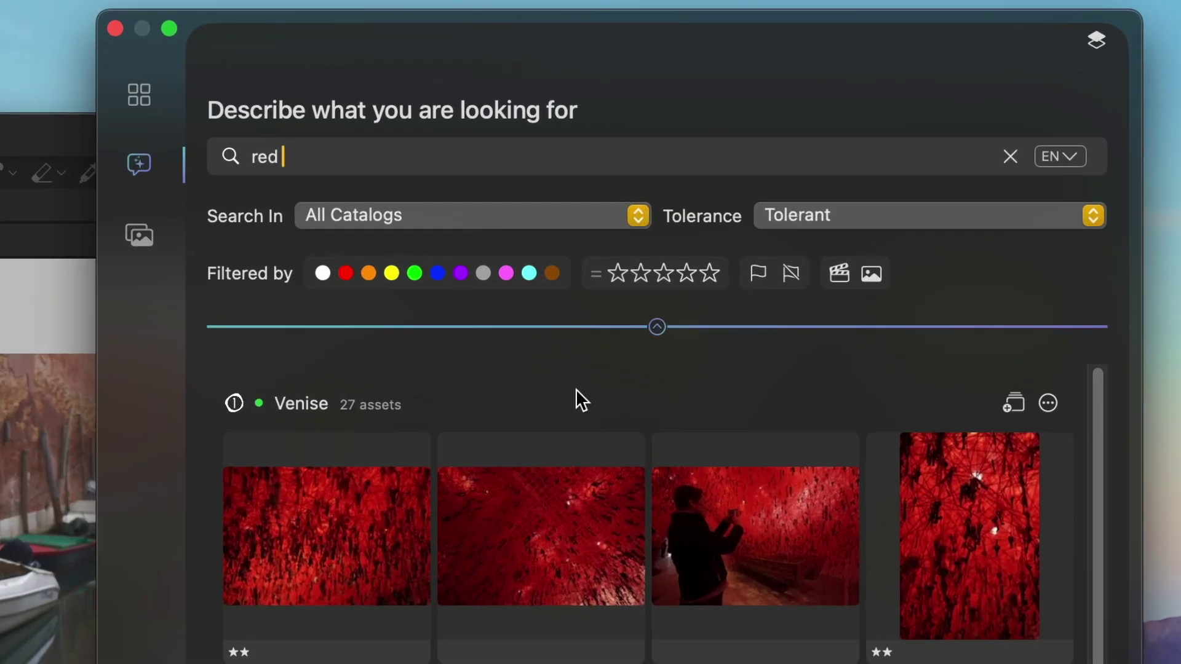
Filter the tolerant 'red' search results to ratings of three stars or more
{"action": "left_click", "coordinate": [604, 274]}
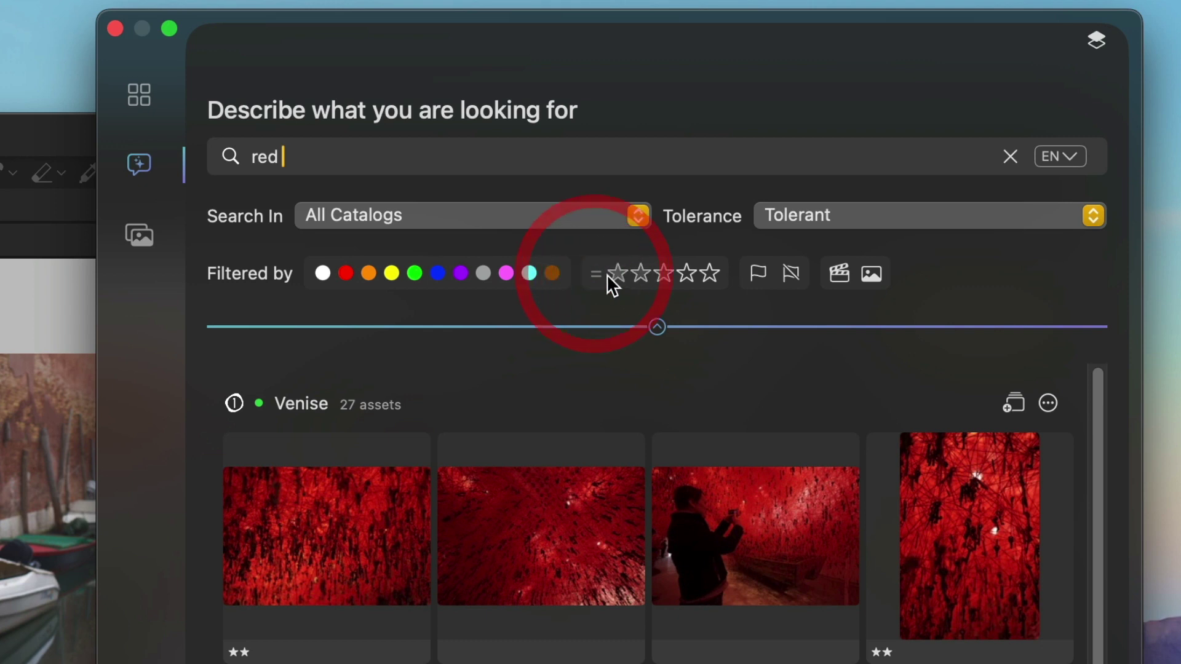
{"action": "left_click", "coordinate": [664, 274]}
{"action": "left_click", "coordinate": [595, 274]}
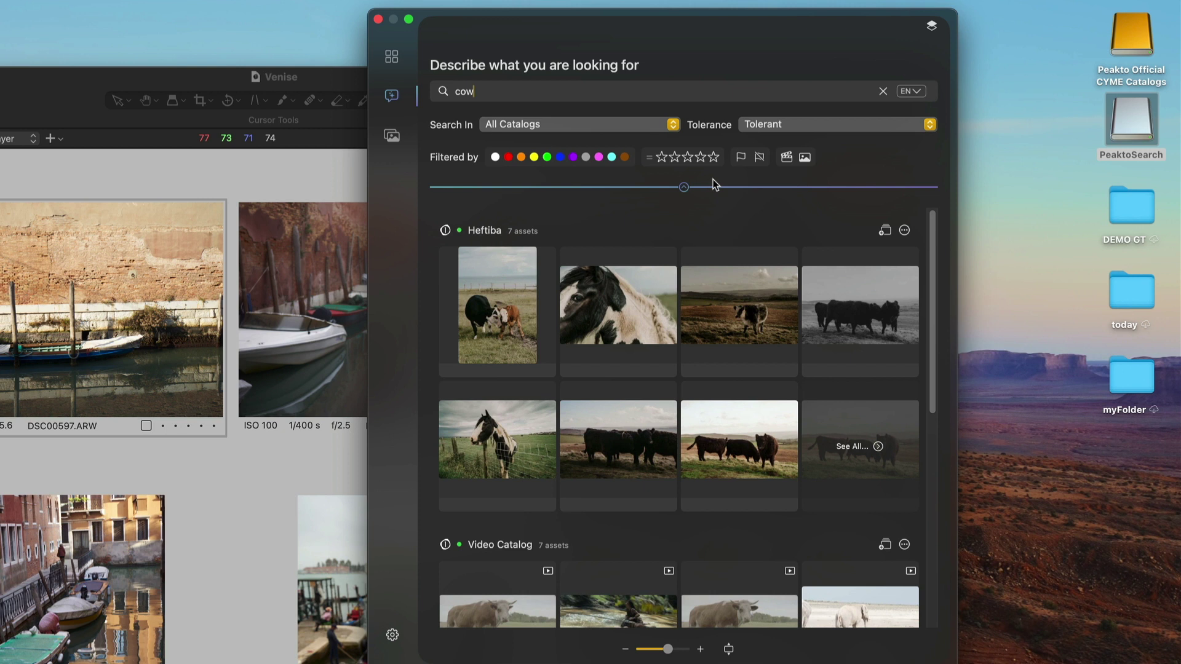
Browse the cow search results, then select the 'cow' query text to replace it
{"action": "scroll", "coordinate": [705, 354], "scroll_direction": "down", "scroll_amount": 3}
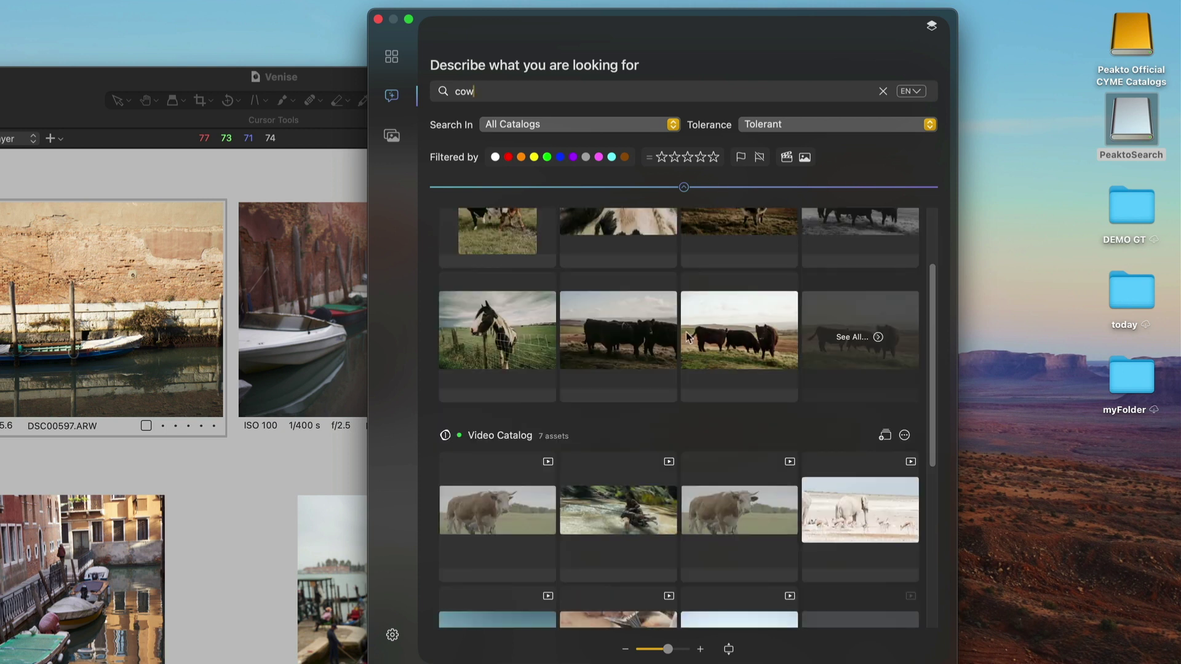
{"action": "scroll", "coordinate": [659, 323], "scroll_direction": "down", "scroll_amount": 2}
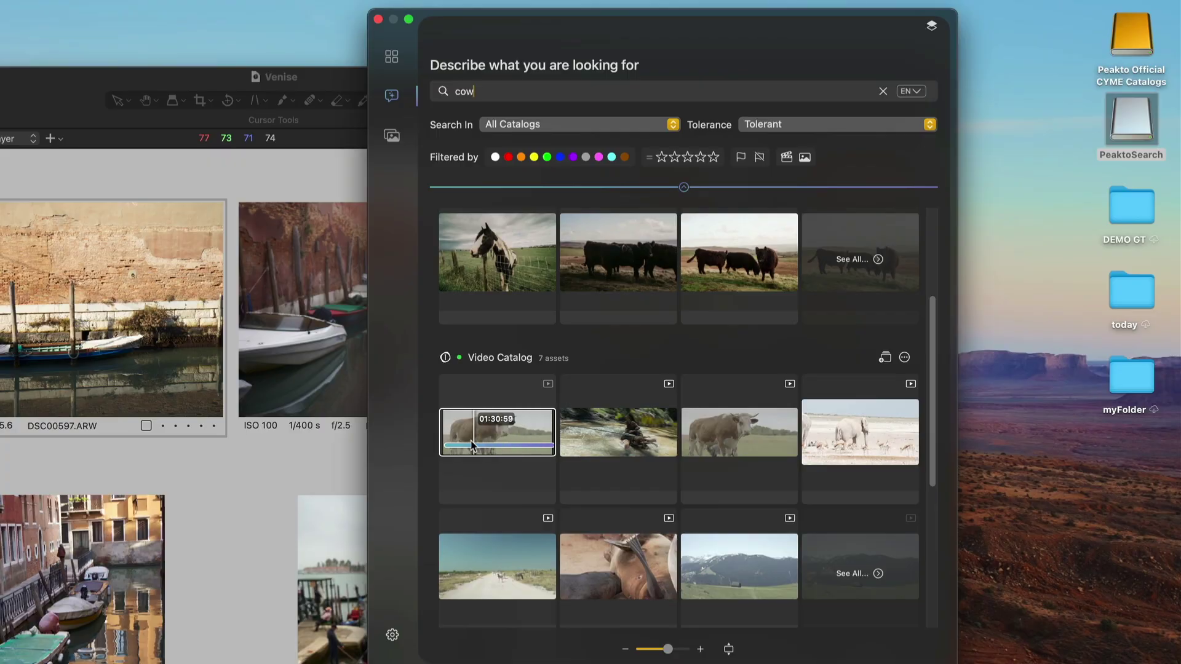
{"action": "left_click", "coordinate": [482, 91]}
{"action": "double_click", "coordinate": [482, 91]}
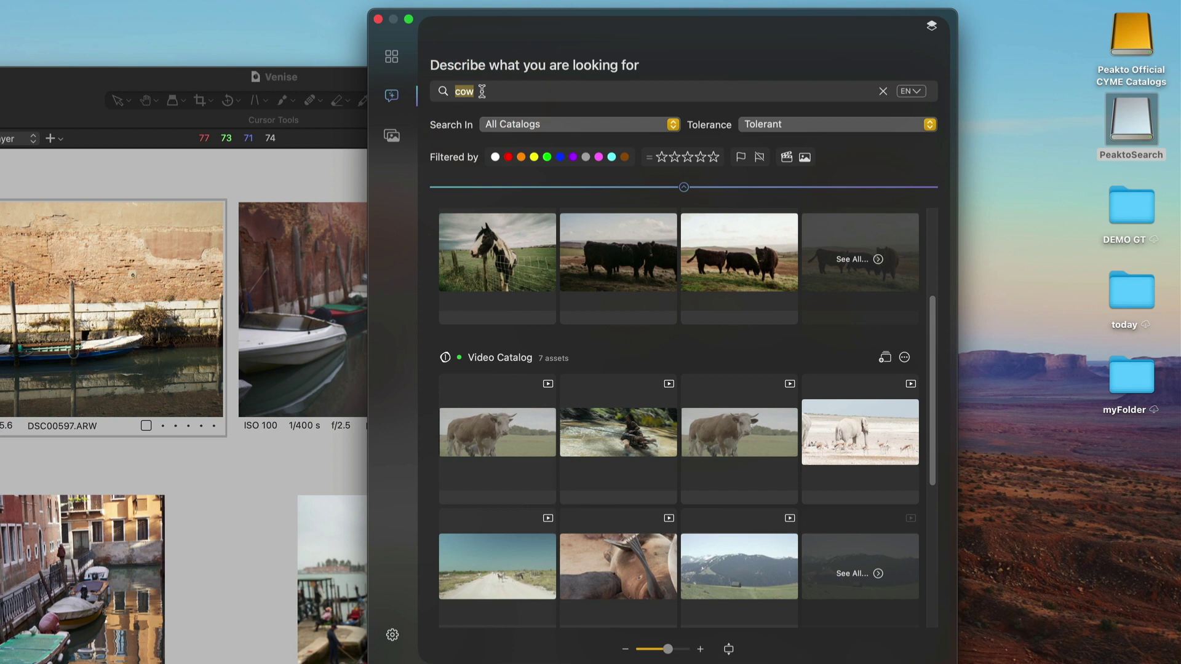
Change the query to 'eagle' and enlarge the result thumbnails with the zoom slider
{"action": "type", "text": "mo"}
{"action": "key", "text": "BackSpace"}
{"action": "key", "text": "BackSpace"}
{"action": "type", "text": "eagle"}
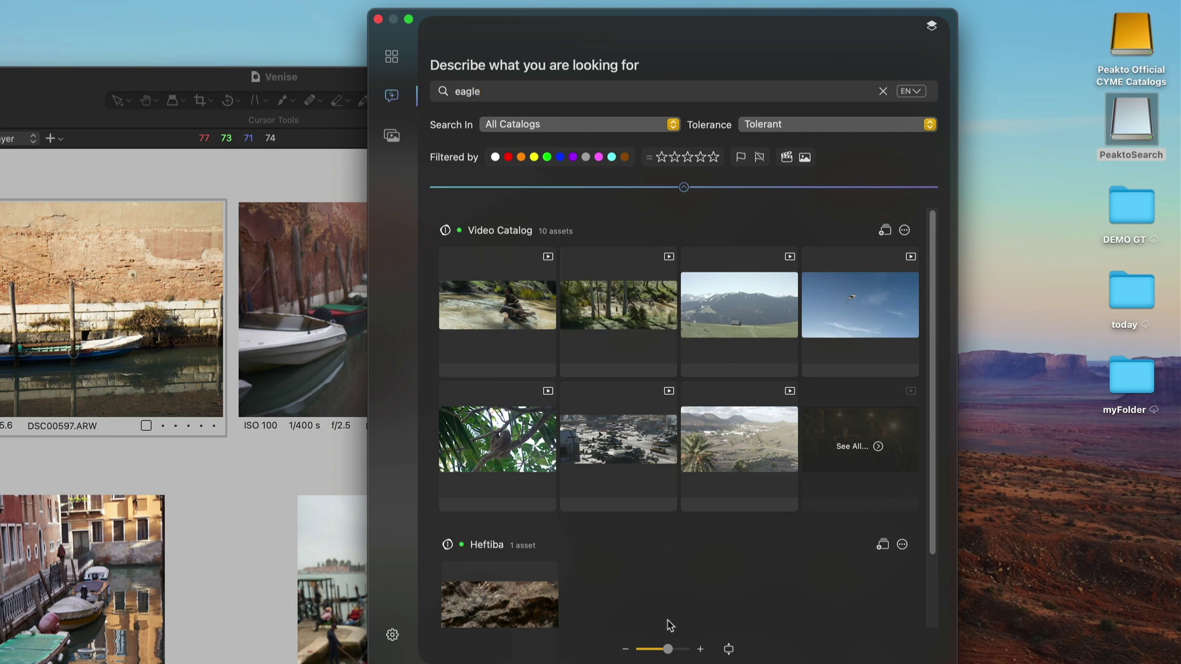
{"action": "left_click_drag", "start_coordinate": [668, 650], "coordinate": [684, 650]}
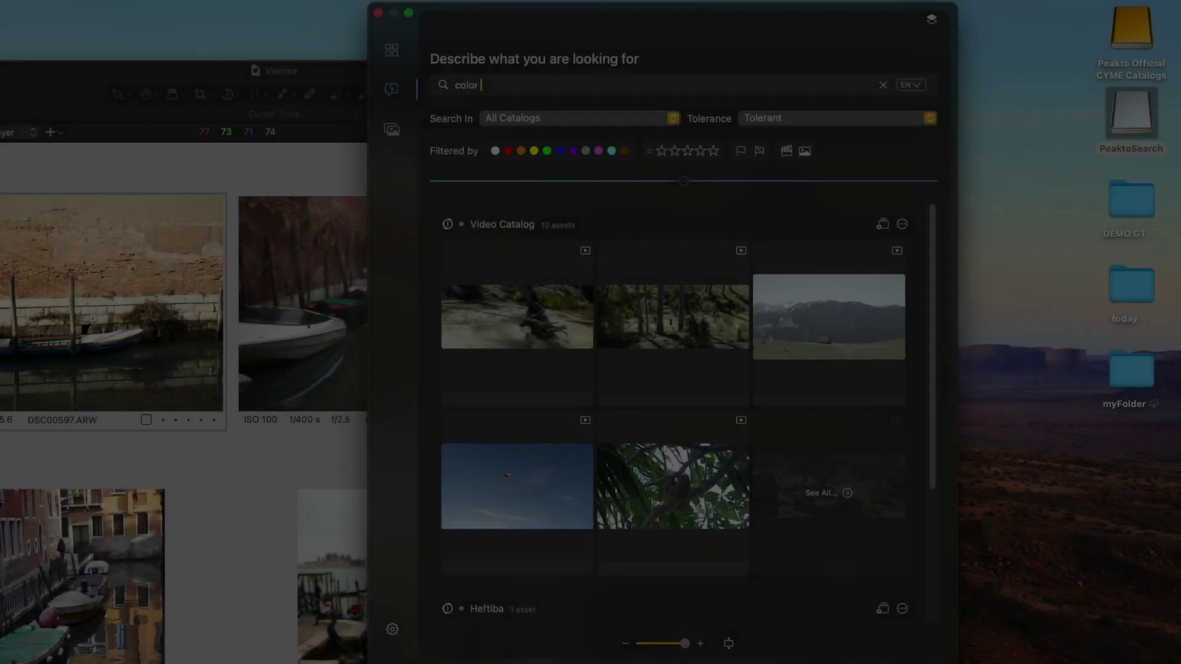
Run the 'color houses' search and open the first three Heftiba house photos together in Capture One
{"action": "type", "text": "es"}
{"action": "key", "text": "Return"}
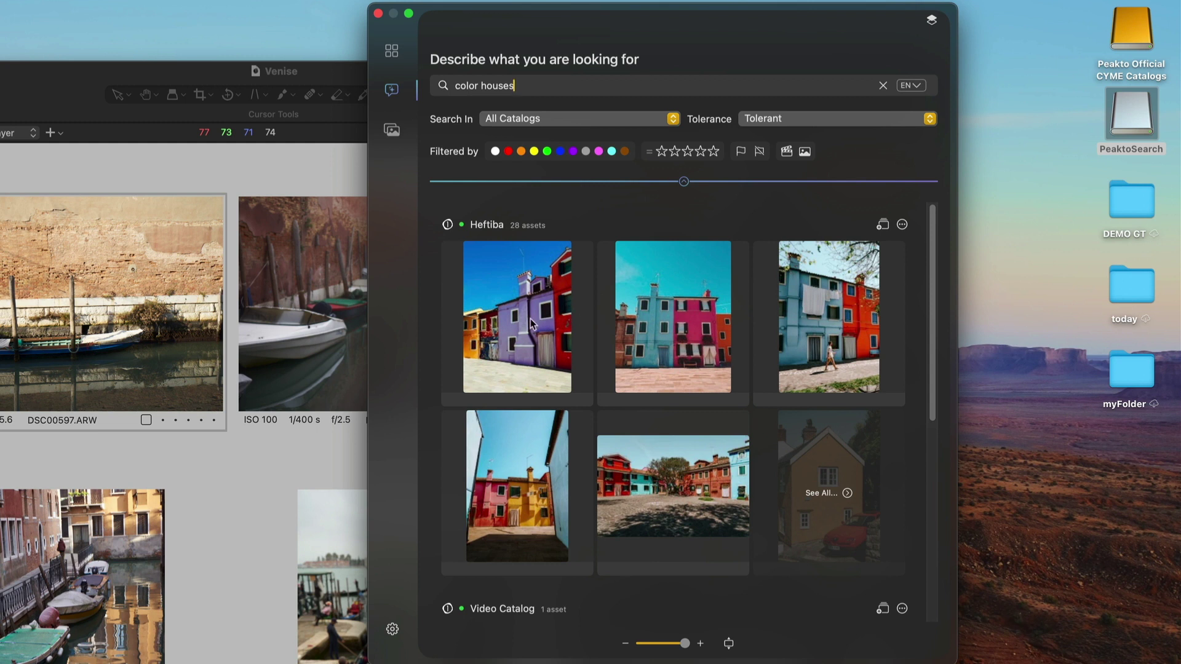
{"action": "double_click", "coordinate": [510, 295]}
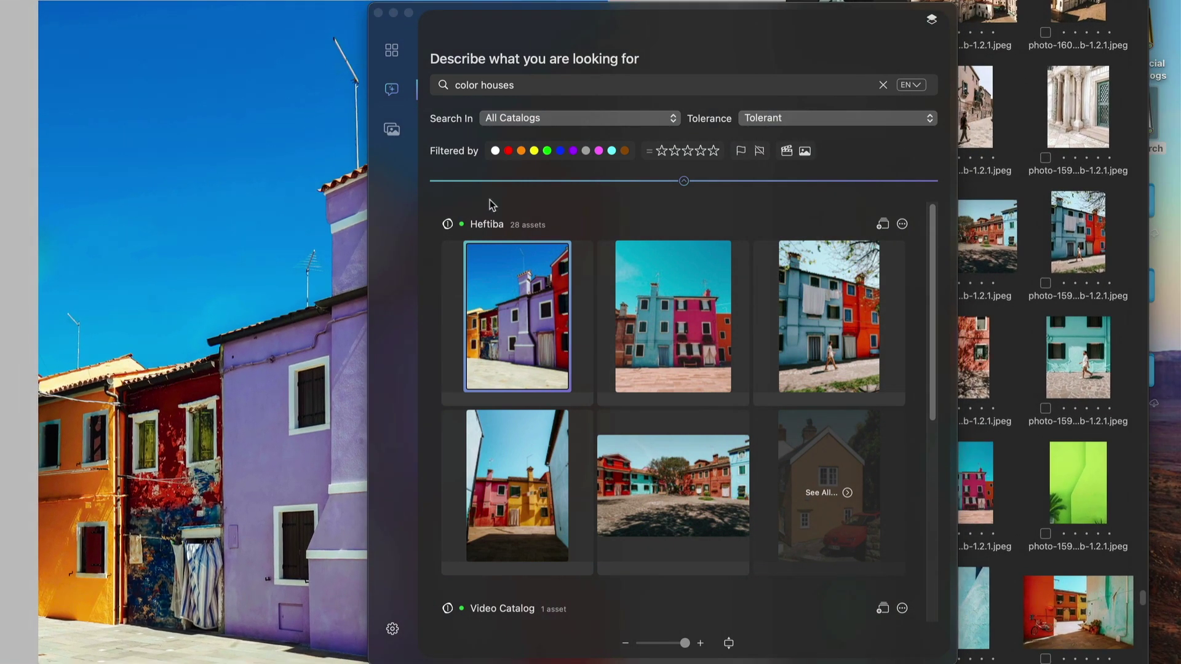
{"action": "left_click", "coordinate": [676, 317]}
{"action": "left_click", "coordinate": [803, 357]}
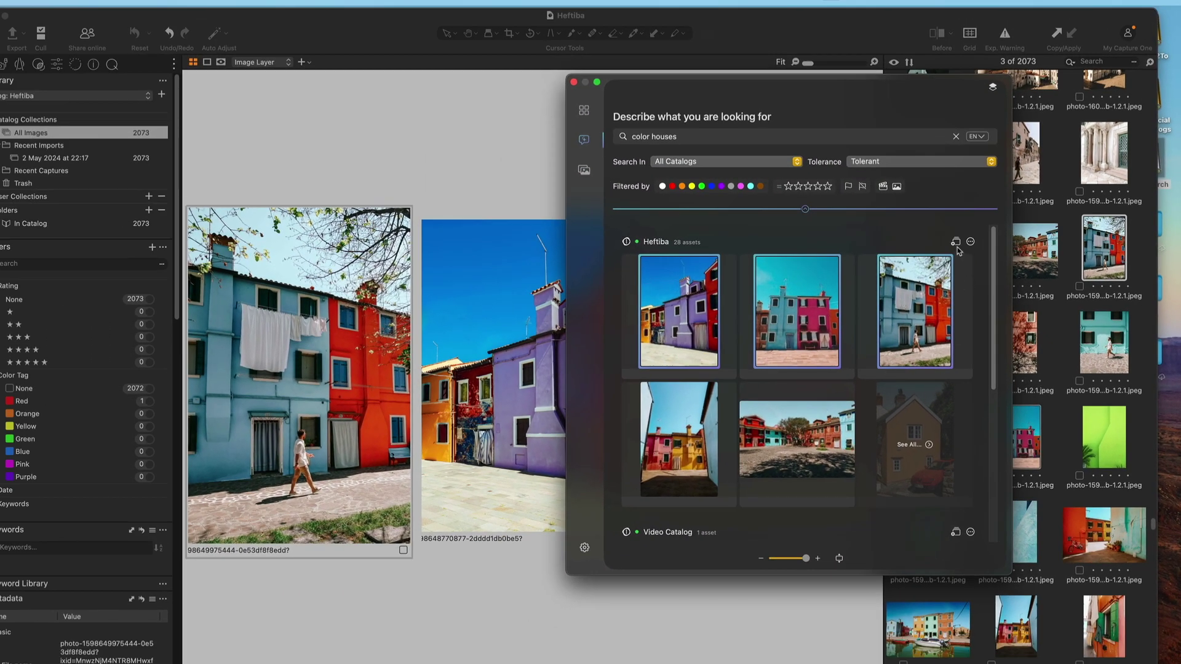
Save the selected Heftiba house photos as a new 'color houses' collection
{"action": "left_click", "coordinate": [971, 241]}
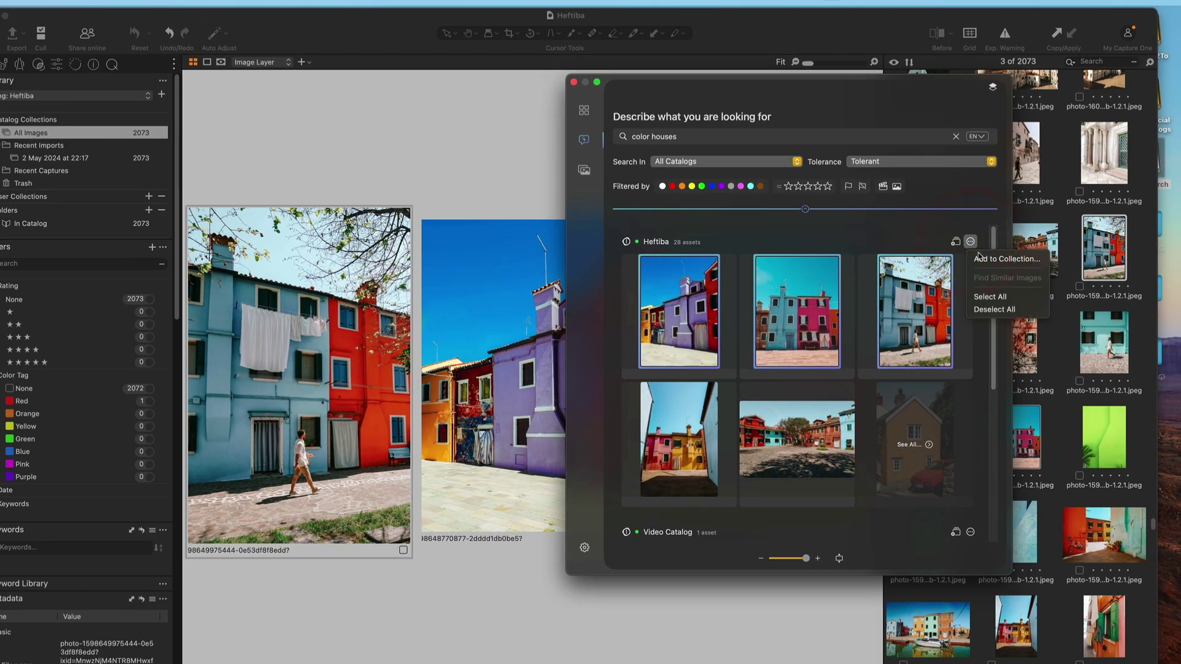
{"action": "left_click", "coordinate": [991, 259]}
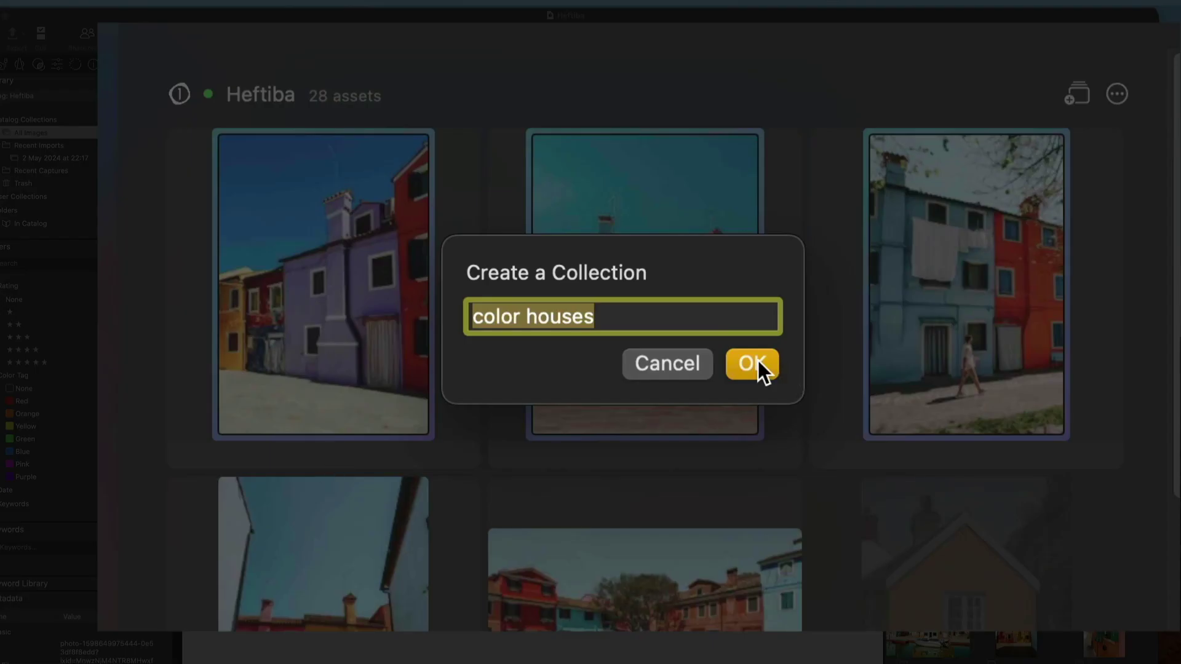
{"action": "left_click", "coordinate": [754, 363]}
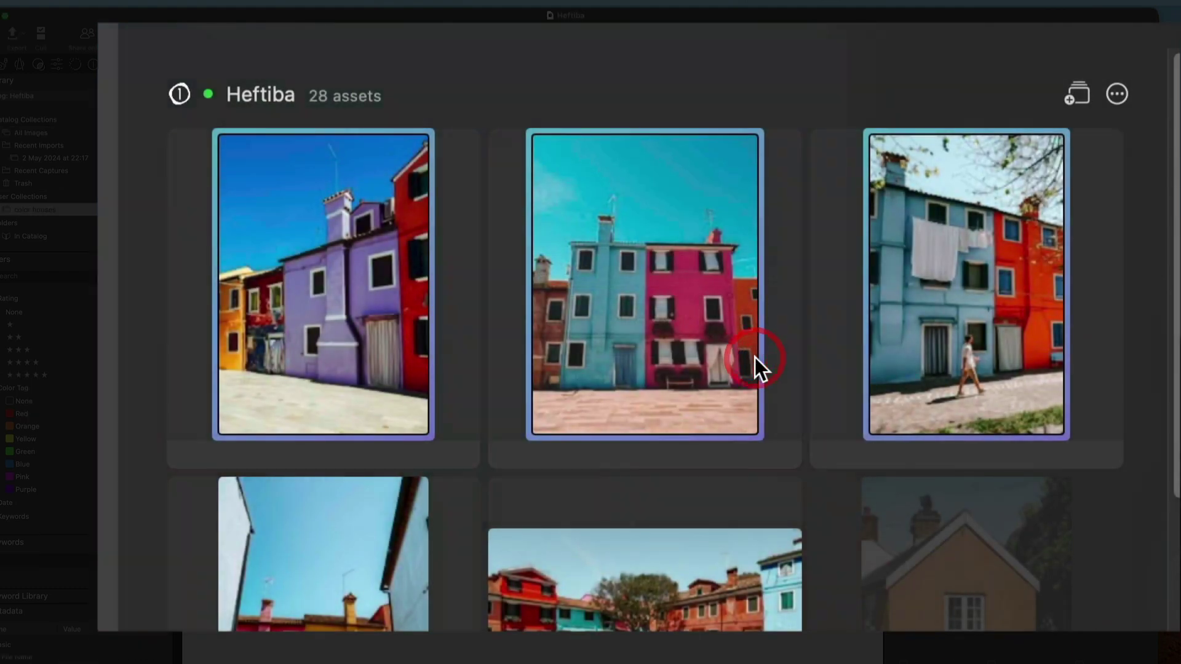
{"action": "left_click", "coordinate": [928, 445]}
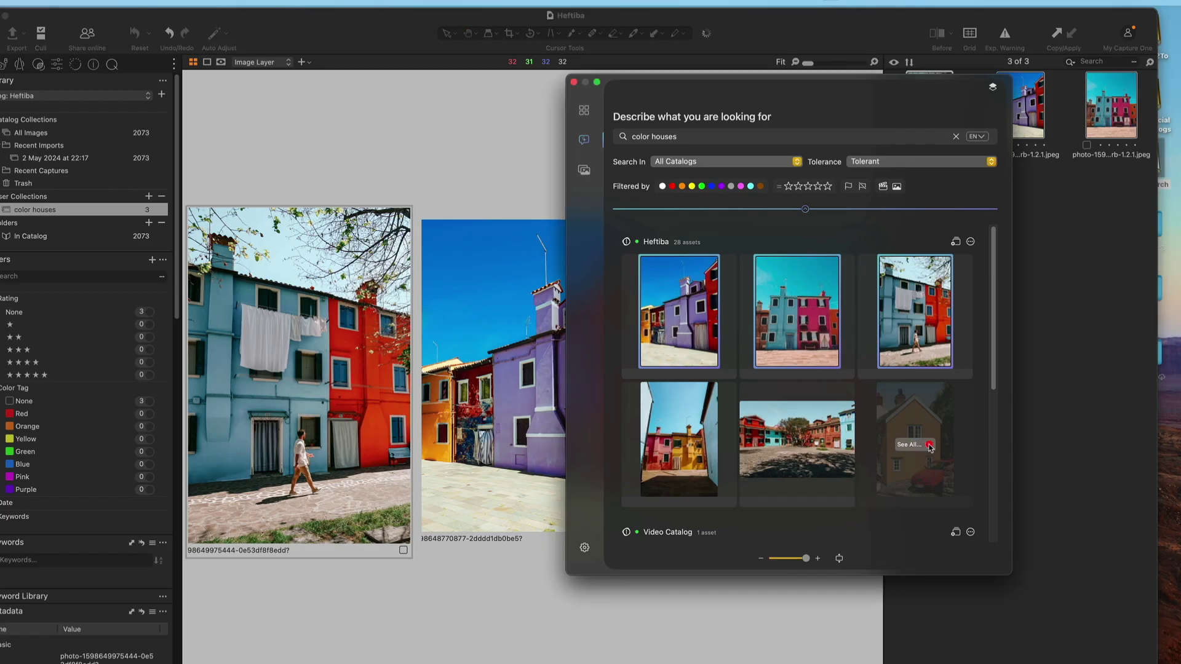
Add the blue shed and orange-teal courtyard photos to 'color houses', then centre the search window
{"action": "left_click", "coordinate": [921, 444]}
{"action": "scroll", "coordinate": [834, 432], "scroll_direction": "down", "scroll_amount": 5}
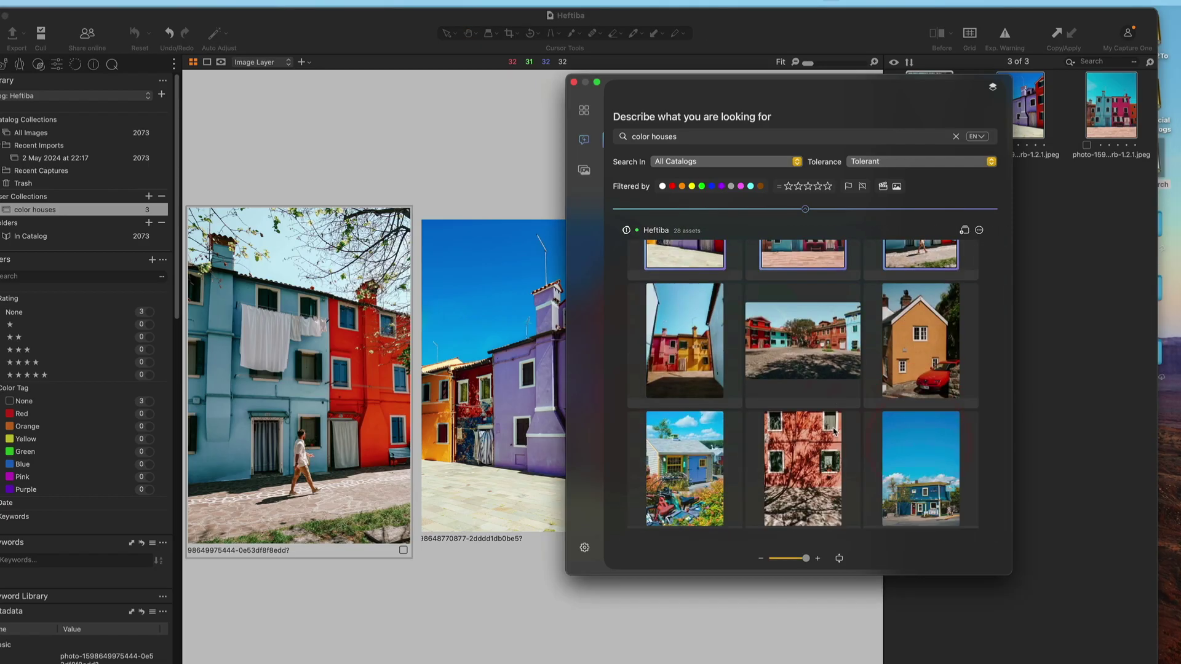
{"action": "left_click", "coordinate": [684, 354]}
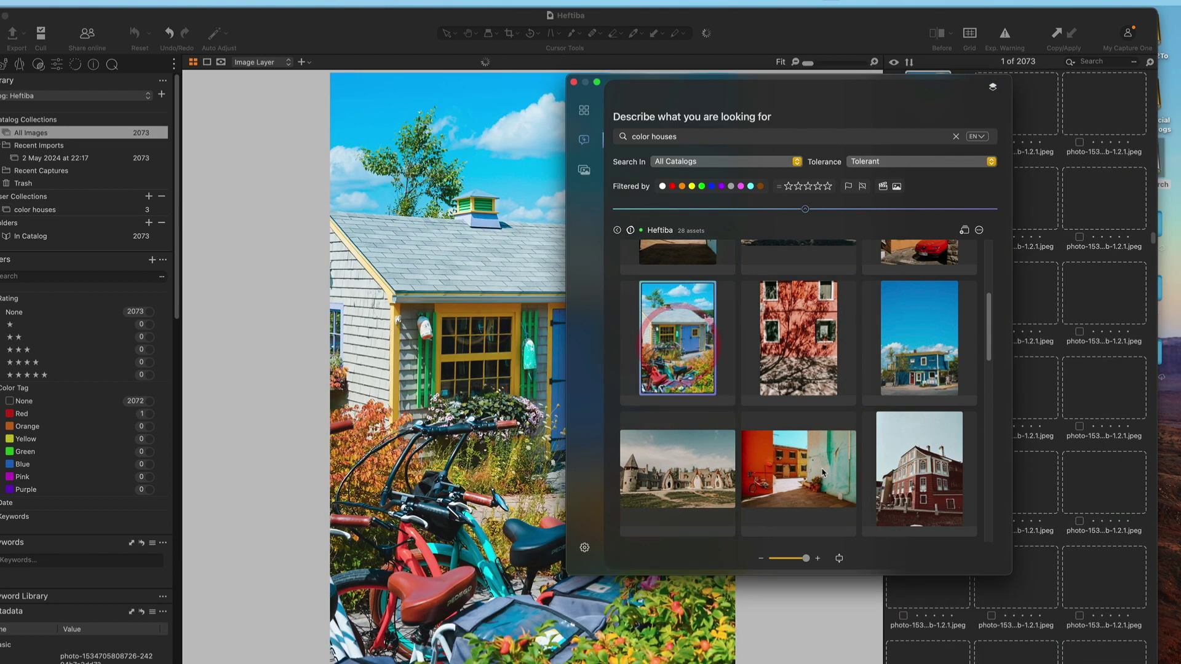
{"action": "left_click", "coordinate": [803, 457]}
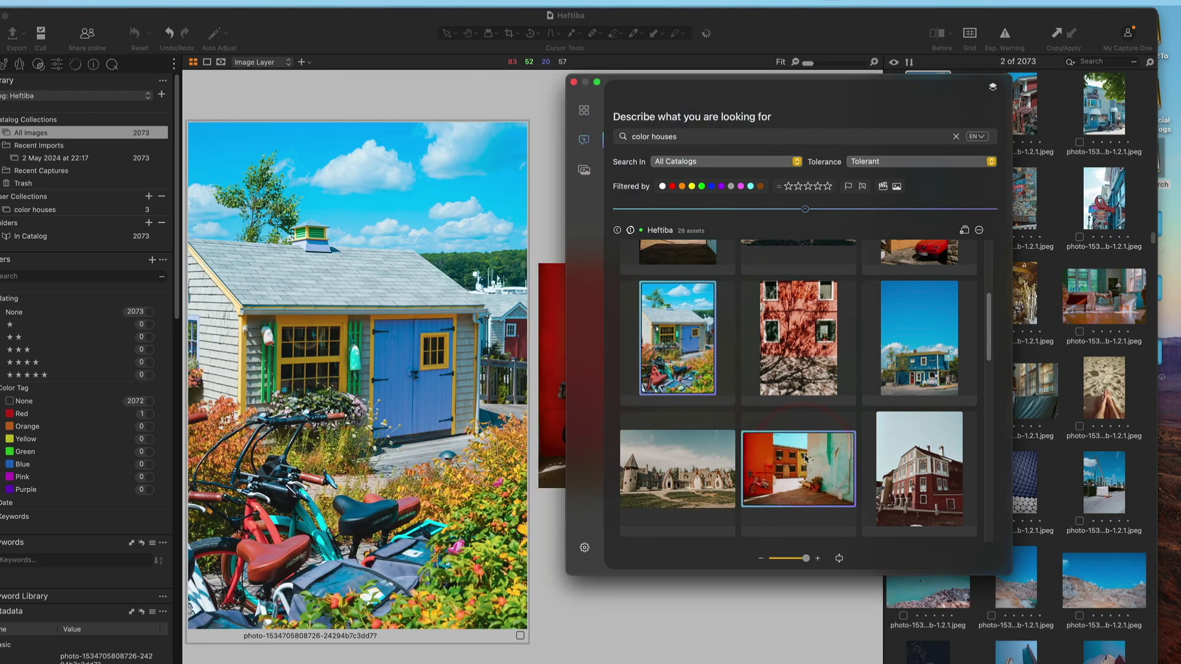
{"action": "left_click", "coordinate": [978, 230]}
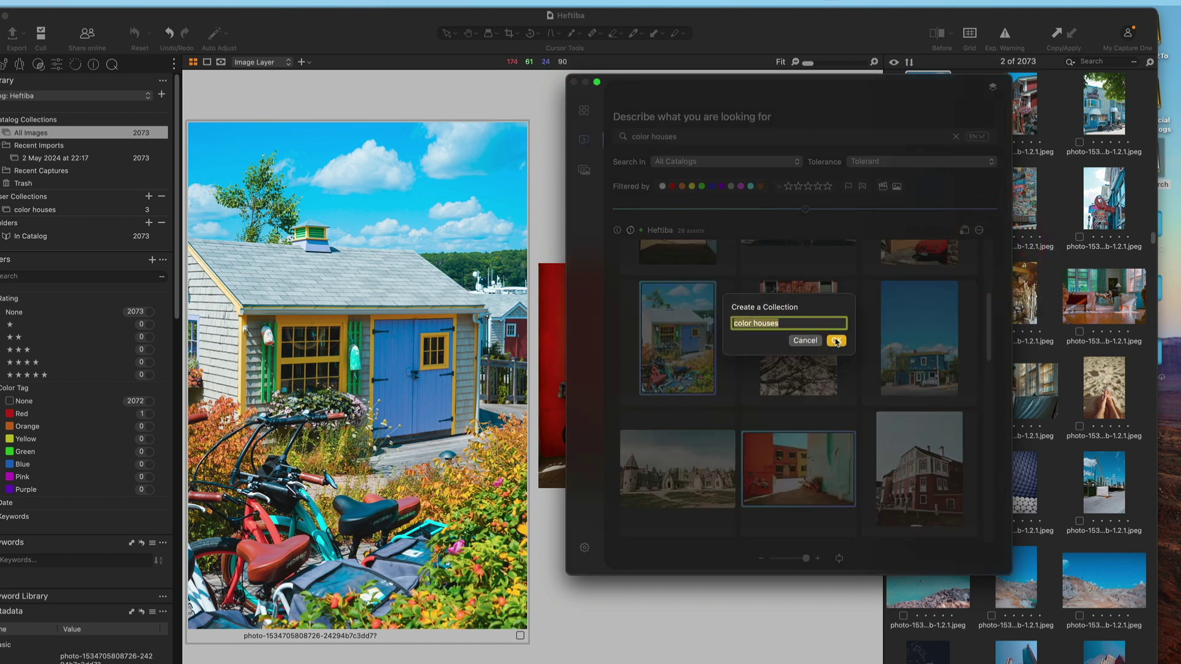
{"action": "left_click", "coordinate": [836, 341]}
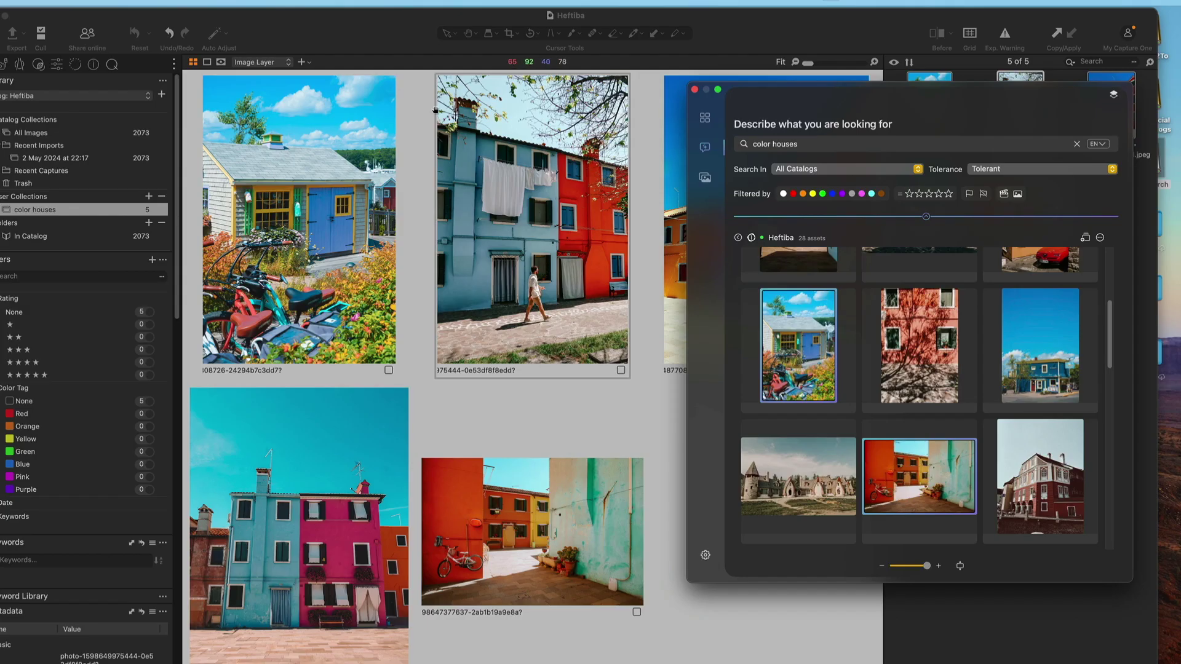
{"action": "left_click_drag", "start_coordinate": [826, 91], "coordinate": [473, 85]}
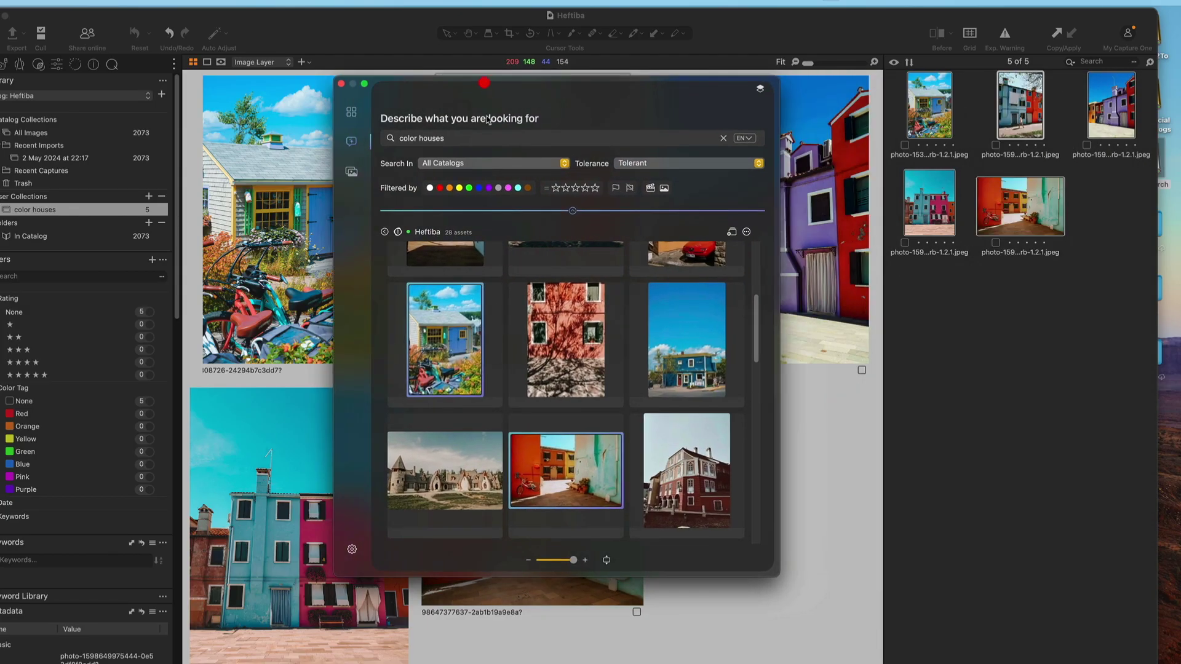
{"action": "scroll", "coordinate": [572, 432], "scroll_direction": "up", "scroll_amount": 5}
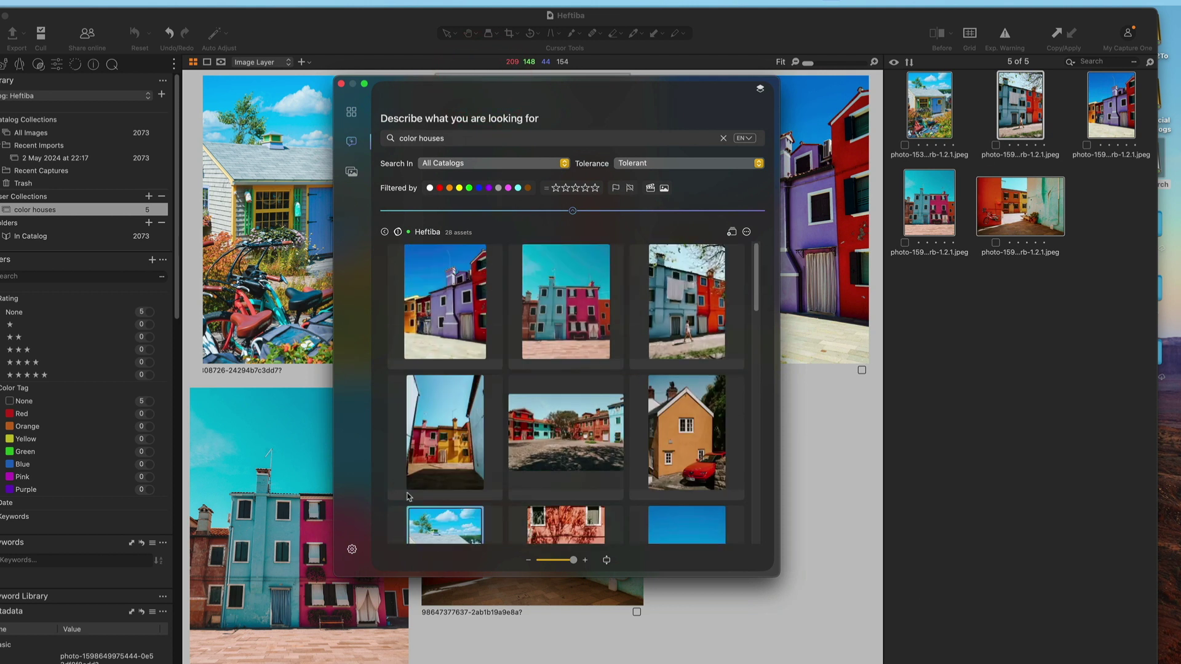
{"action": "scroll", "coordinate": [572, 431], "scroll_direction": "down", "scroll_amount": 3}
Find images similar to the blue house under blue sky and scroll through the matches
{"action": "left_click", "coordinate": [694, 454]}
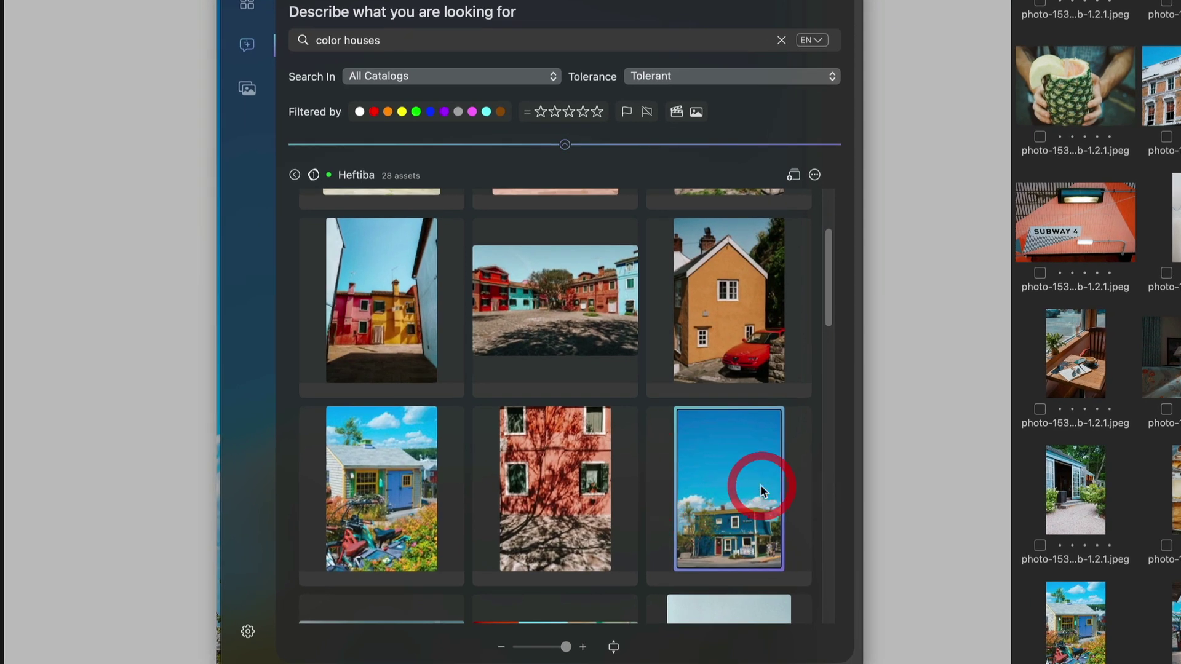
{"action": "left_click", "coordinate": [760, 489]}
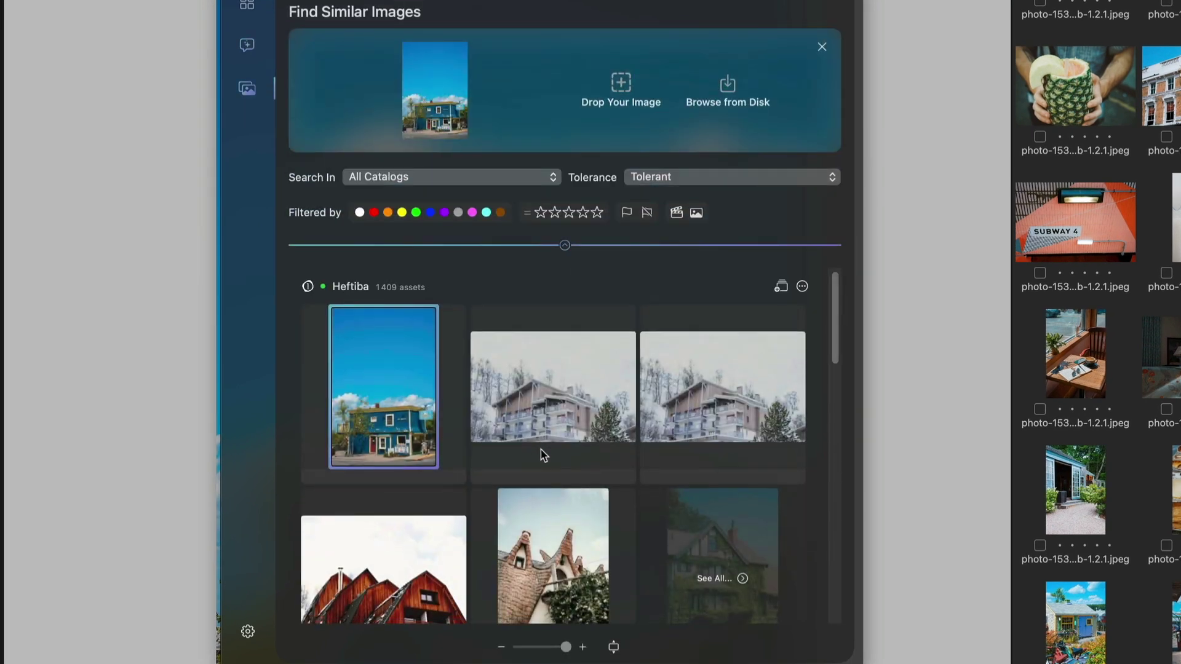
{"action": "scroll", "coordinate": [548, 458], "scroll_direction": "down", "scroll_amount": 10}
{"action": "scroll", "coordinate": [549, 459], "scroll_direction": "up", "scroll_amount": 4}
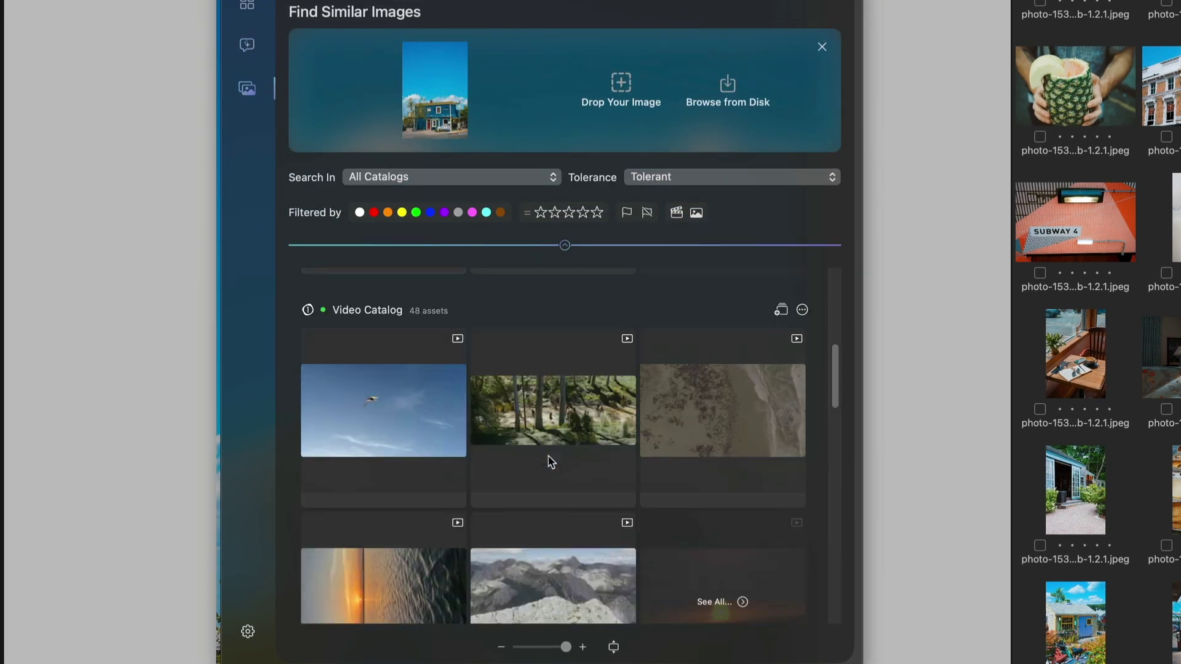
{"action": "scroll", "coordinate": [549, 461], "scroll_direction": "down", "scroll_amount": 10}
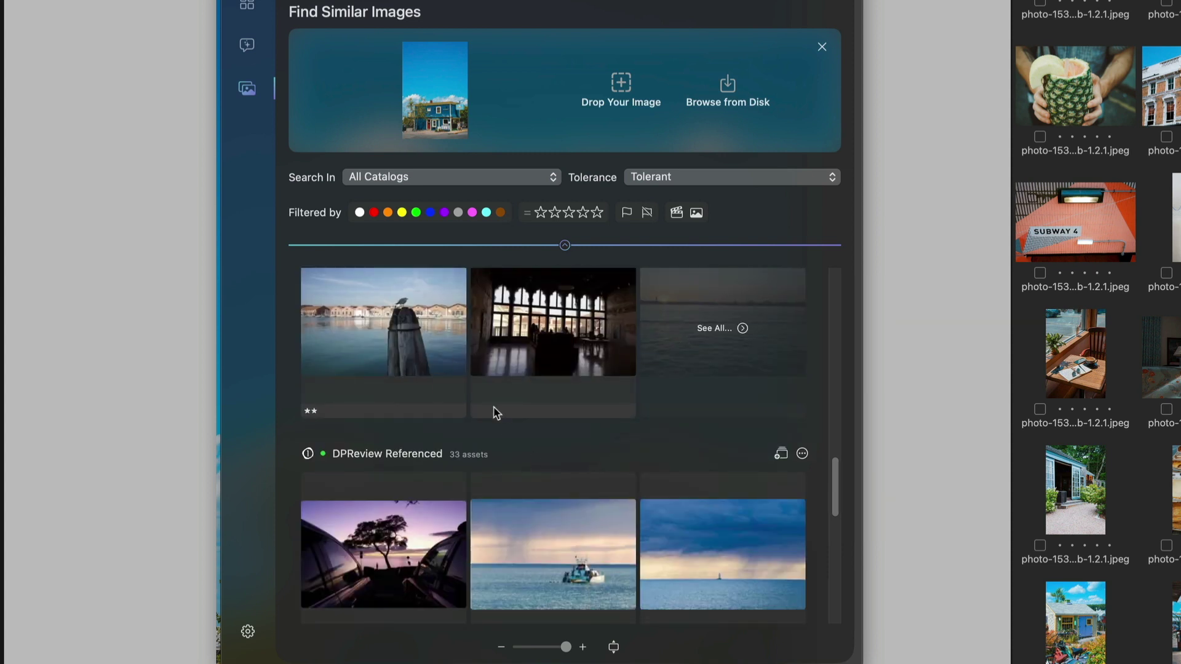
{"action": "scroll", "coordinate": [495, 412], "scroll_direction": "down", "scroll_amount": 2}
Find images similar to the boat-on-stormy-sea photo and browse the matches
{"action": "left_click", "coordinate": [565, 426]}
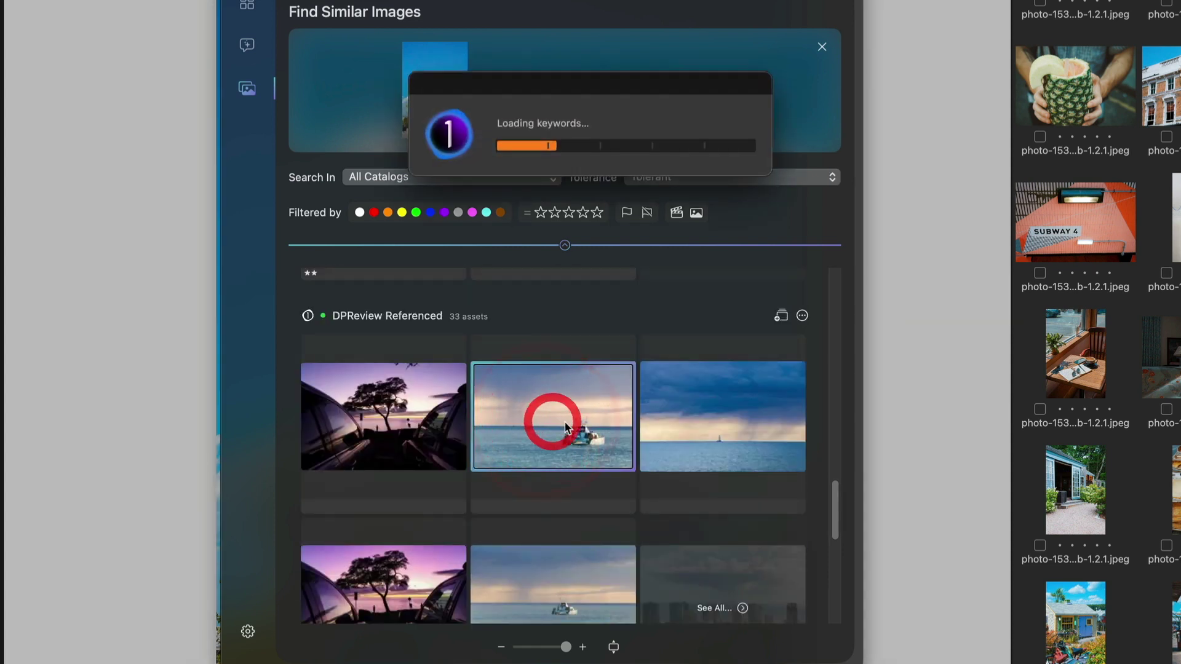
{"action": "left_click", "coordinate": [611, 429]}
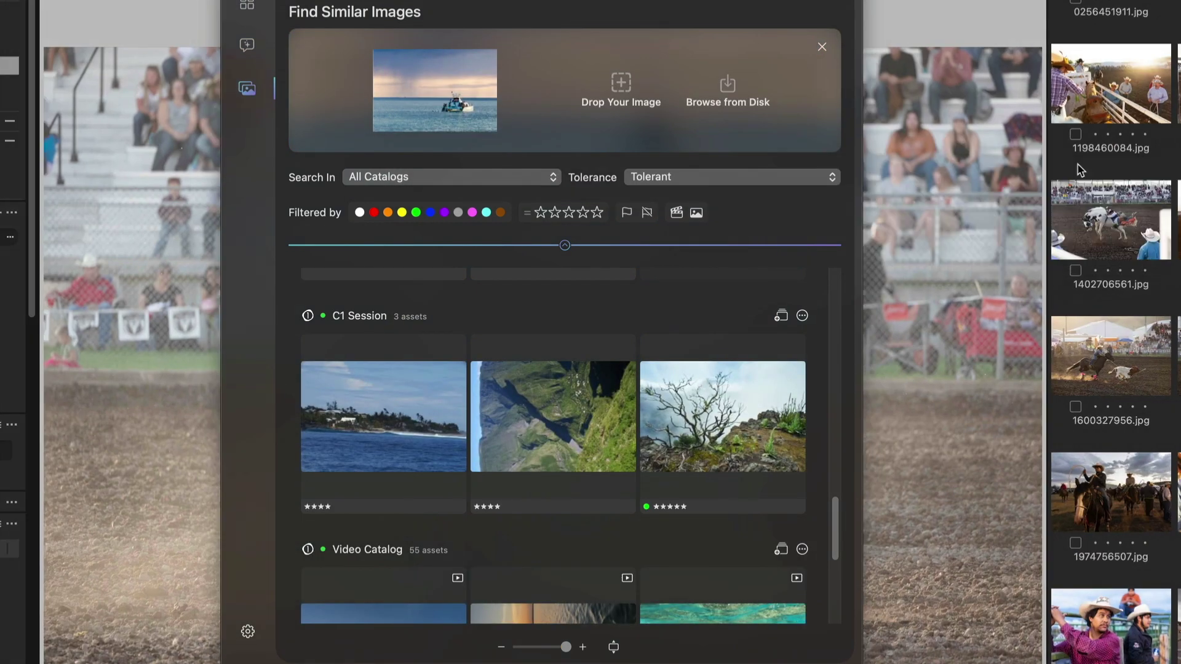
{"action": "left_click", "coordinate": [1076, 163]}
{"action": "scroll", "coordinate": [489, 415], "scroll_direction": "up", "scroll_amount": 15}
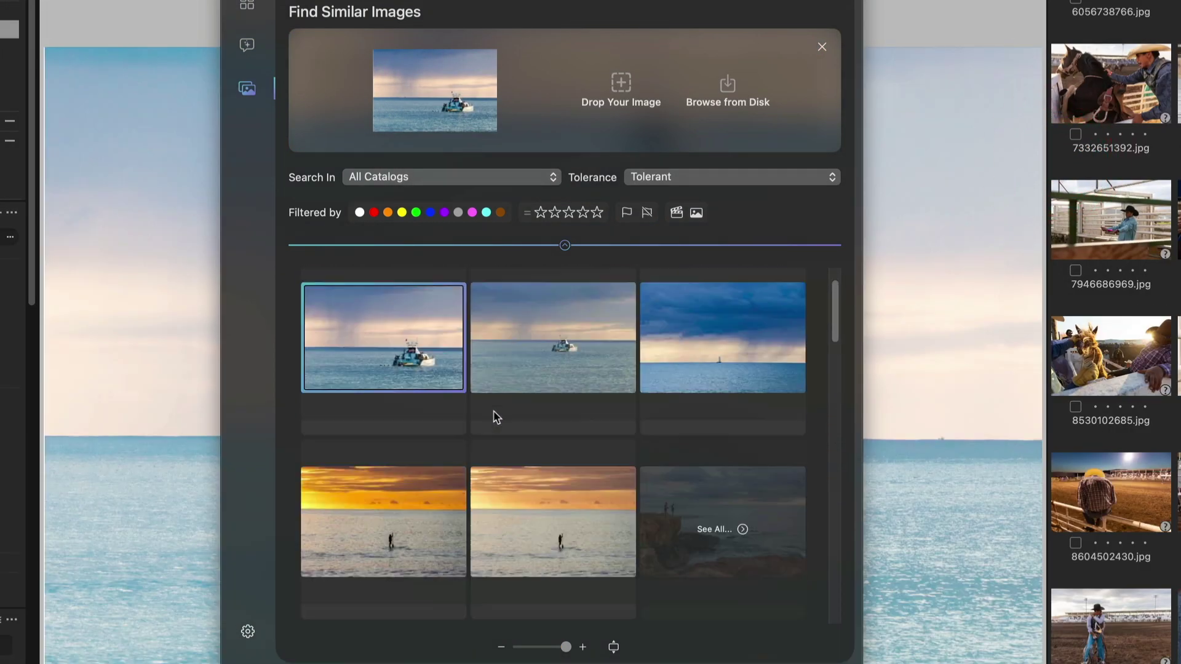
{"action": "scroll", "coordinate": [494, 411], "scroll_direction": "up", "scroll_amount": 2}
{"action": "scroll", "coordinate": [447, 413], "scroll_direction": "down", "scroll_amount": 2}
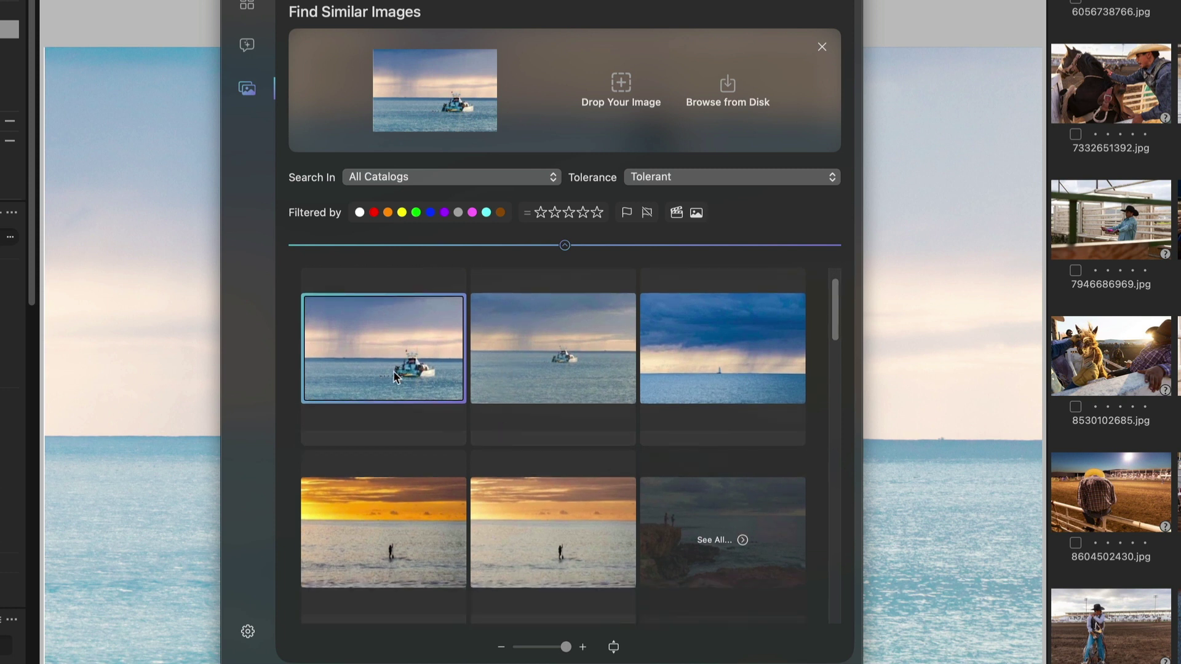
{"action": "scroll", "coordinate": [498, 403], "scroll_direction": "down", "scroll_amount": 4}
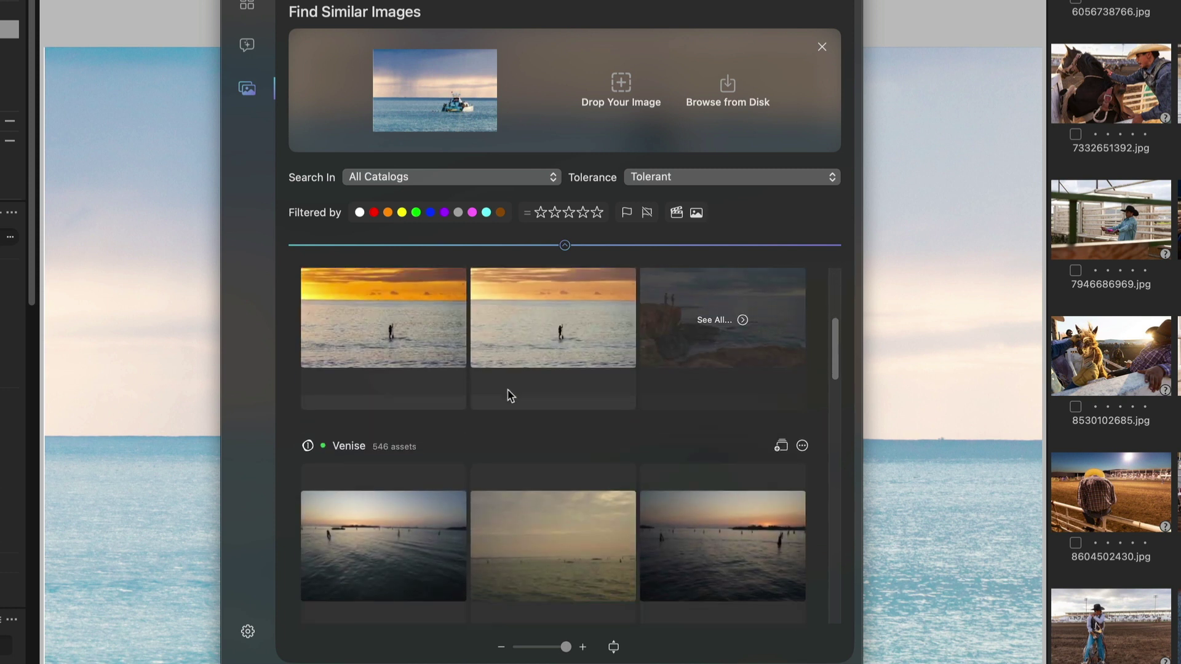
{"action": "scroll", "coordinate": [509, 393], "scroll_direction": "down", "scroll_amount": 4}
{"action": "scroll", "coordinate": [501, 397], "scroll_direction": "up", "scroll_amount": 3}
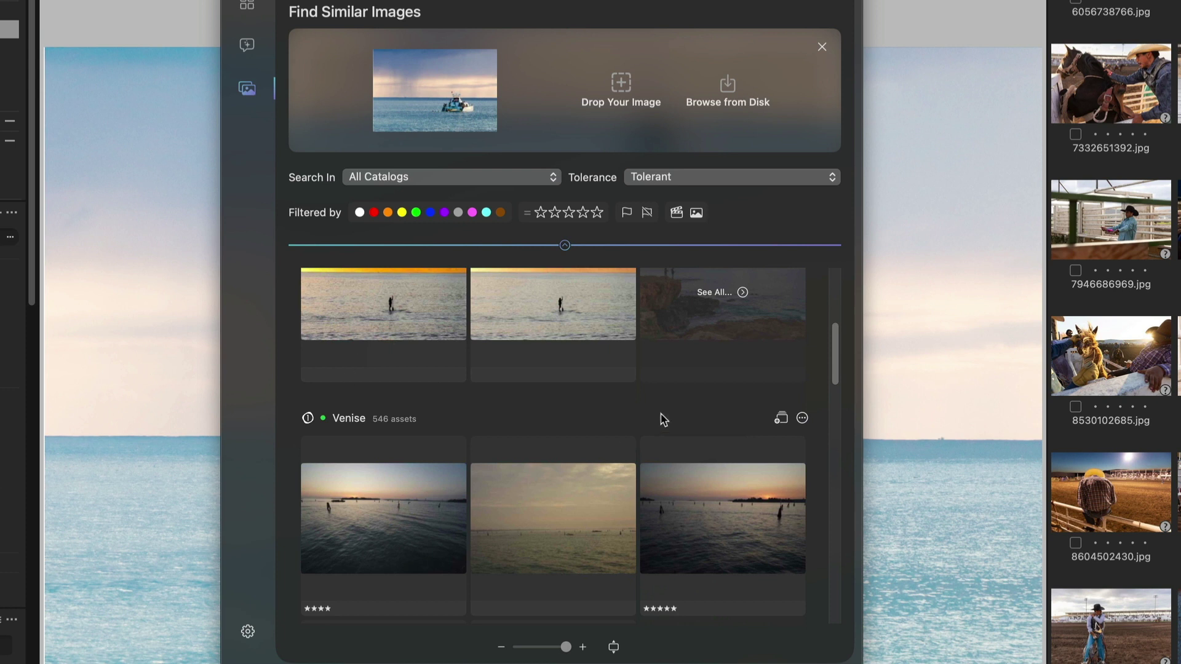
{"action": "scroll", "coordinate": [655, 415], "scroll_direction": "down", "scroll_amount": 10}
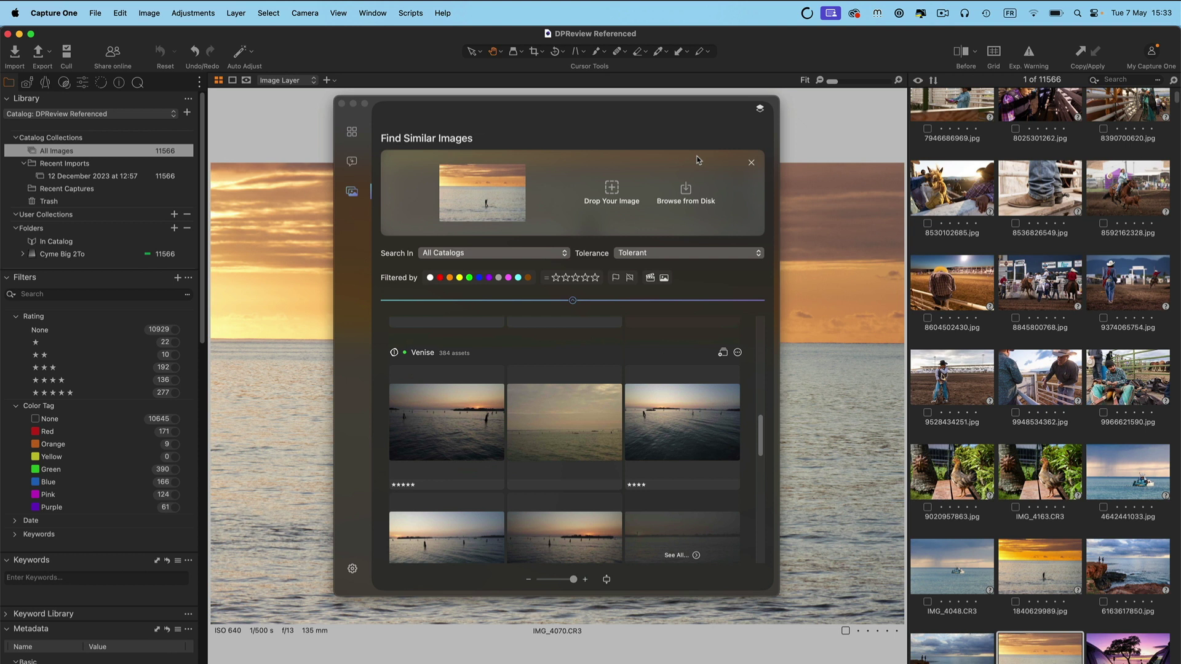
Return the Peakto search panel to its overview page
{"action": "left_click", "coordinate": [352, 132]}
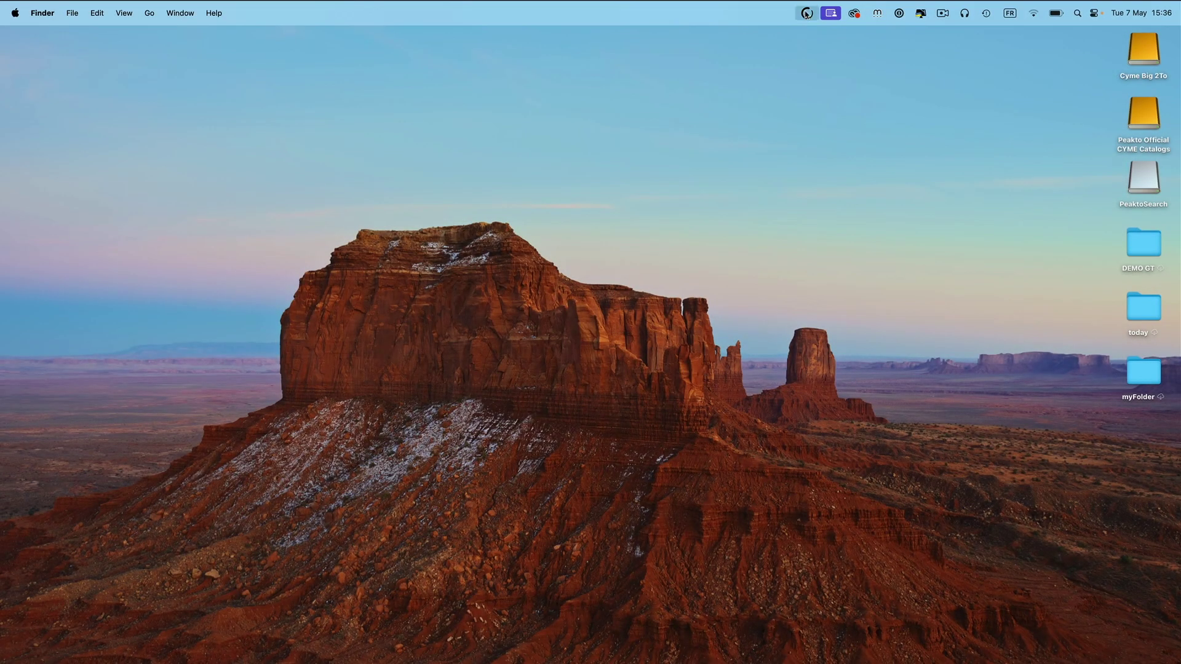
Detach the Peakto popover into a window, search 'girl with cap', and enlarge the window
{"action": "left_click", "coordinate": [805, 13]}
{"action": "left_click_drag", "start_coordinate": [875, 26], "coordinate": [734, 109]}
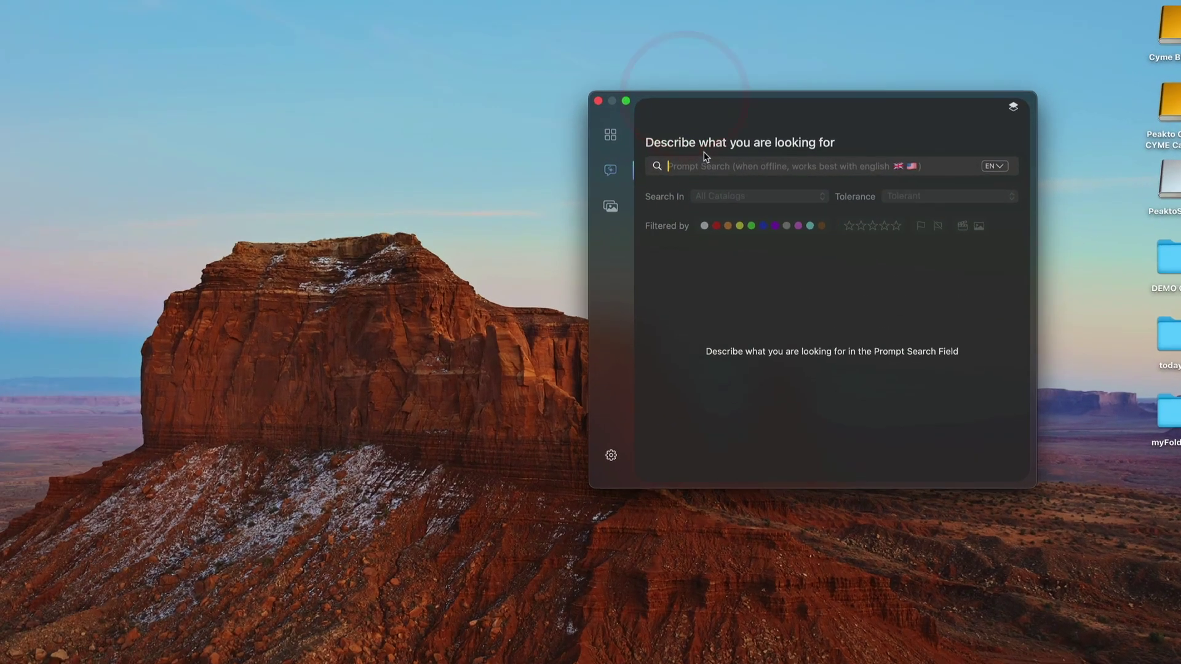
{"action": "type", "text": "girl"}
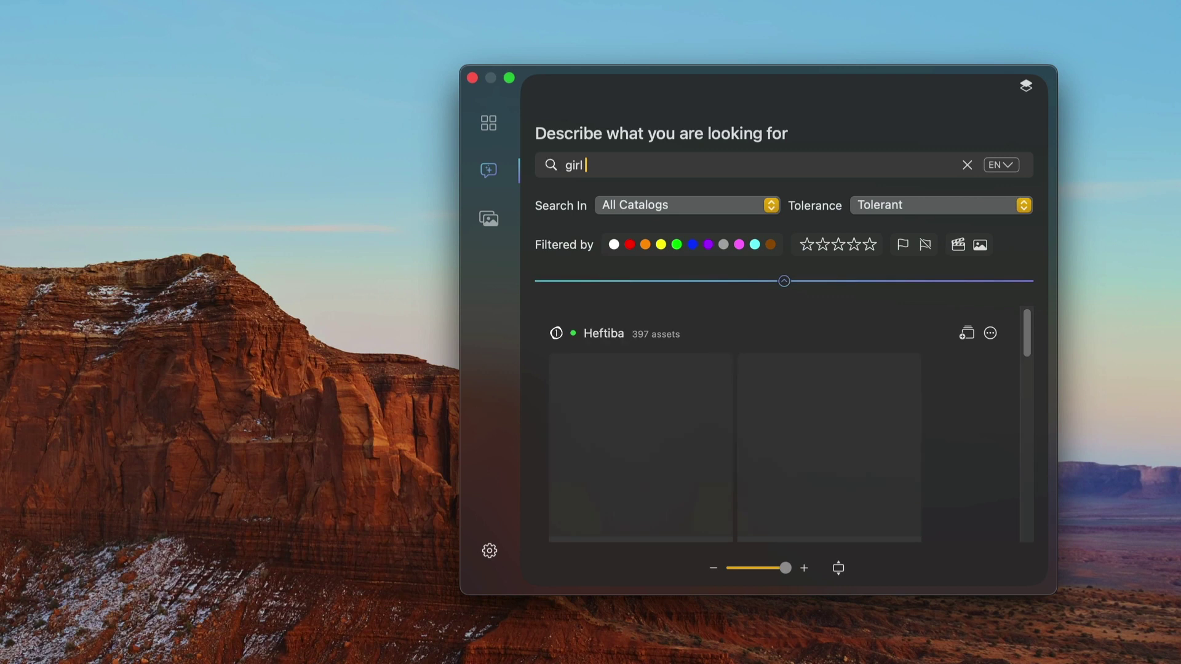
{"action": "type", "text": " with cap"}
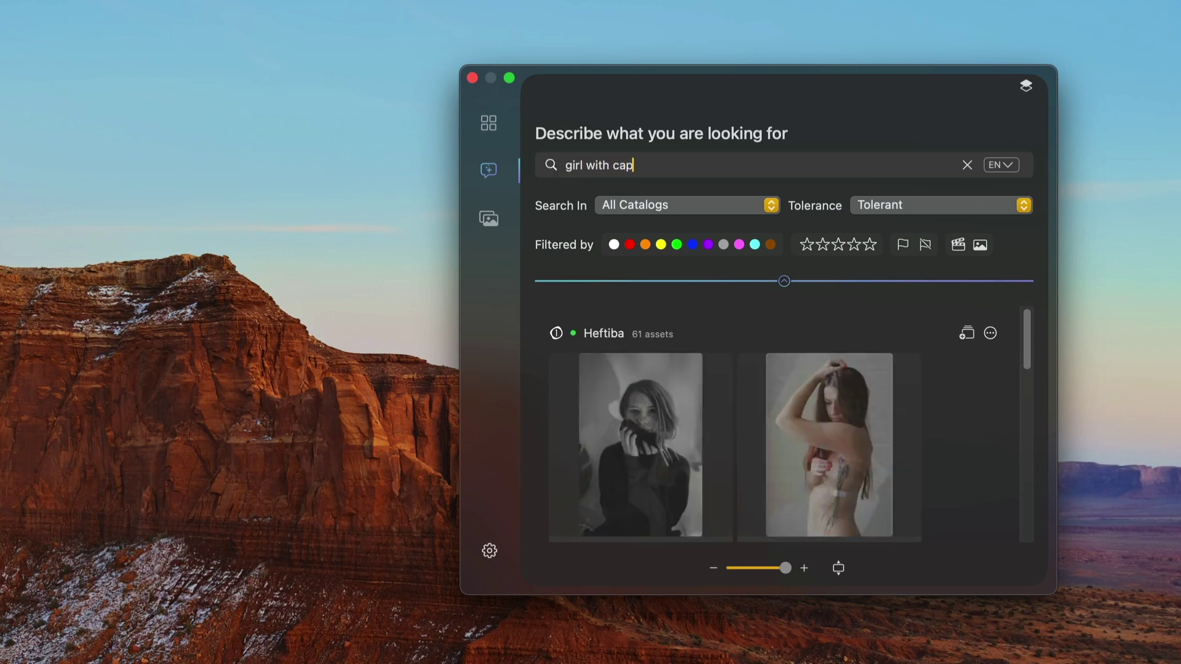
{"action": "left_click_drag", "start_coordinate": [1055, 593], "coordinate": [1083, 663]}
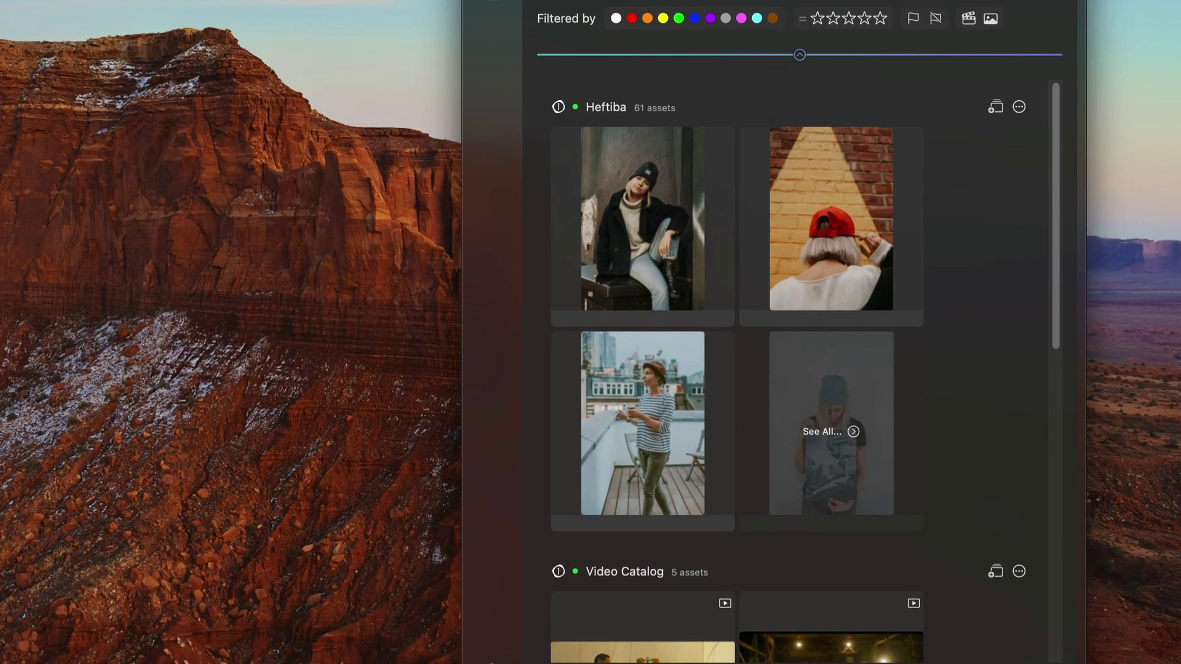